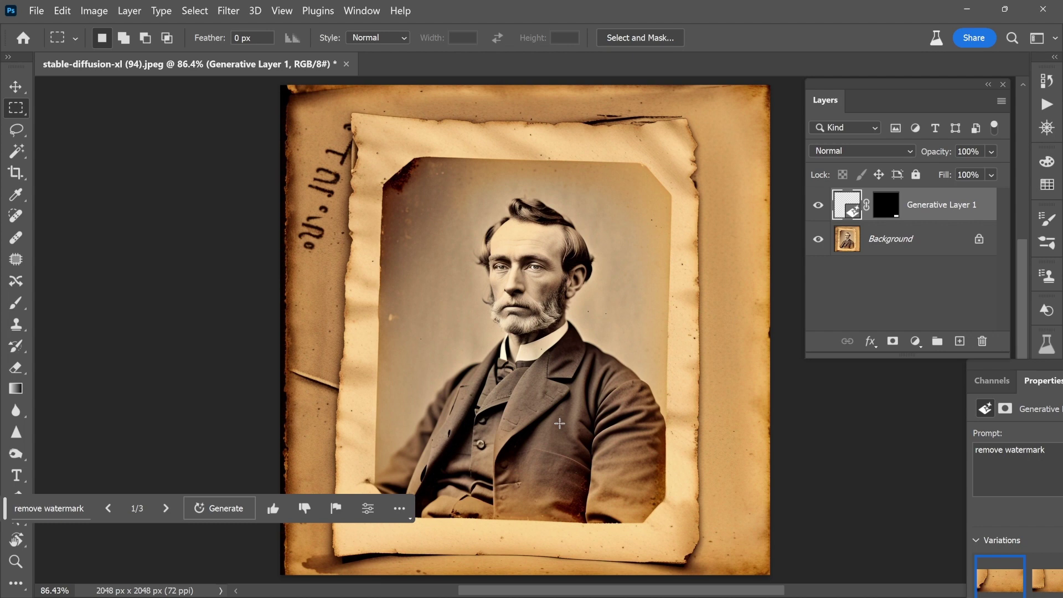
# Crop the photo to the portrait area inside the paper frame, about 1149 by 1274 px, with a rotation of about -1.1°
pyautogui.press('c')
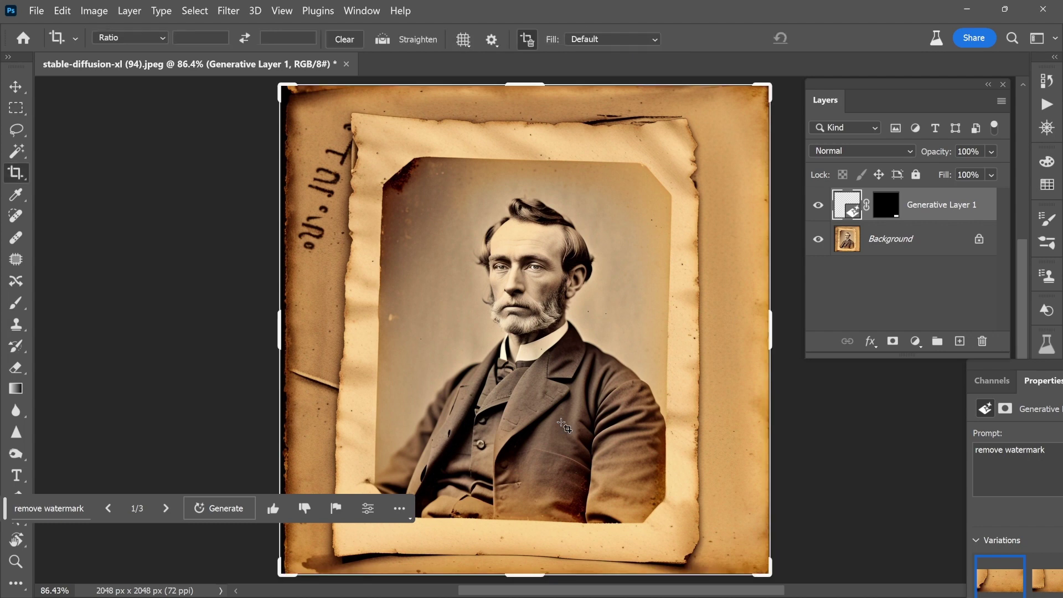
pyautogui.click(775, 373)
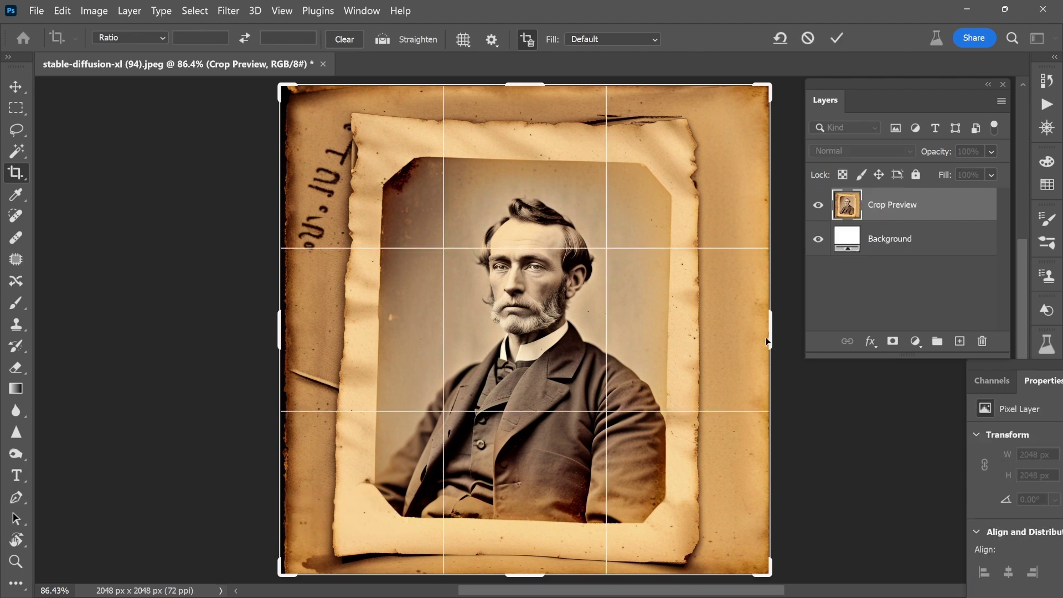
pyautogui.moveTo(769, 340); pyautogui.dragTo(720, 336)
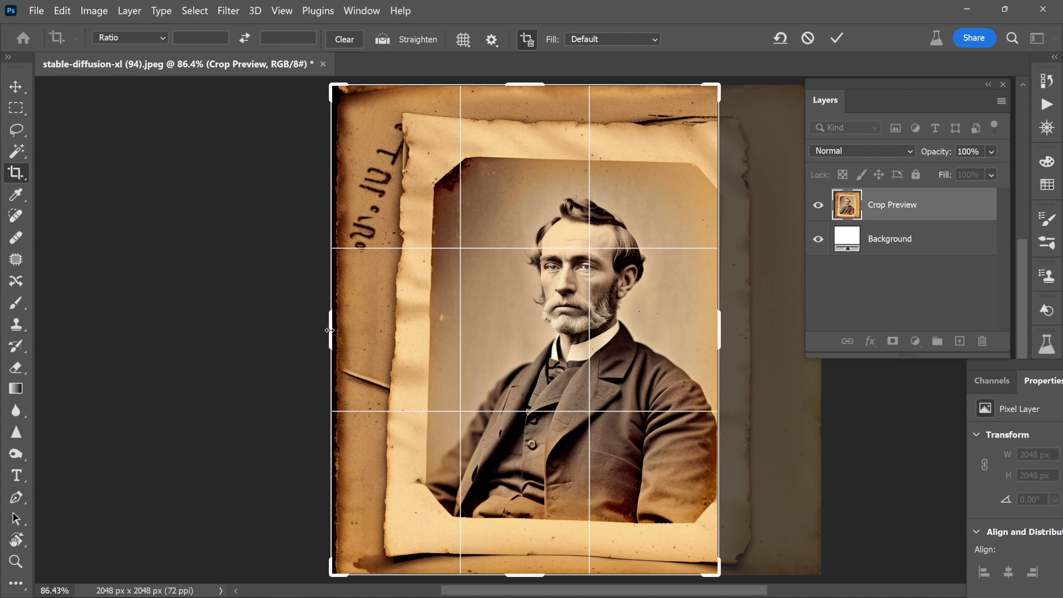
pyautogui.moveTo(329, 330); pyautogui.dragTo(387, 306)
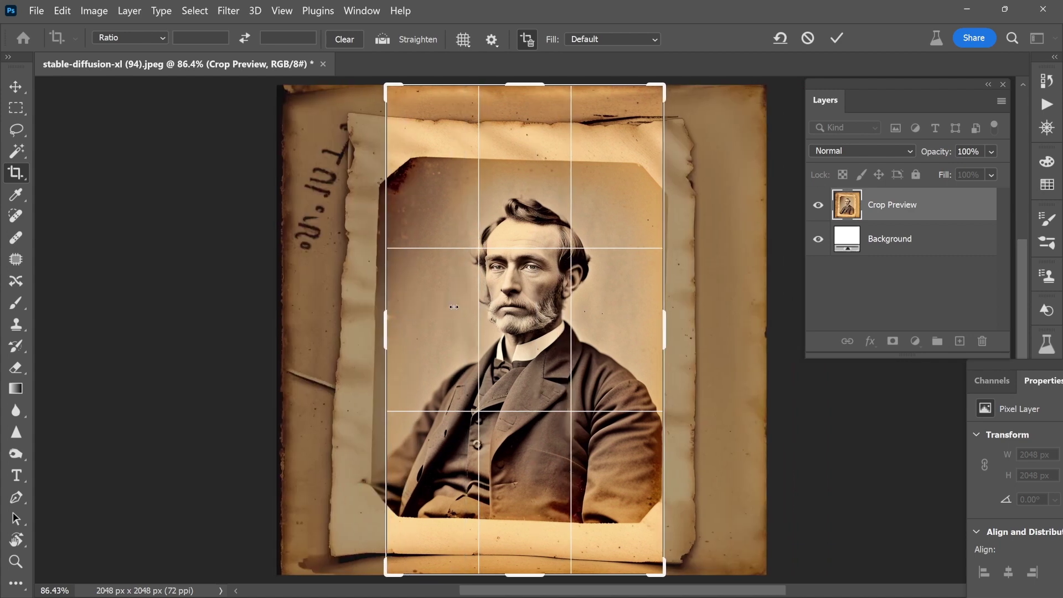
pyautogui.moveTo(779, 355); pyautogui.dragTo(779, 350)
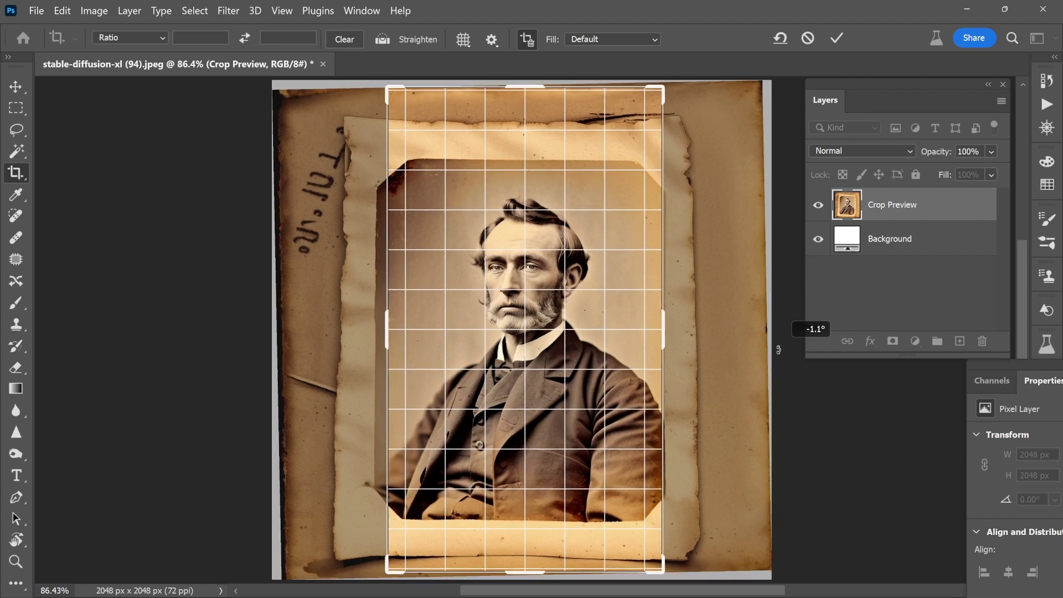
pyautogui.moveTo(778, 350); pyautogui.dragTo(778, 350)
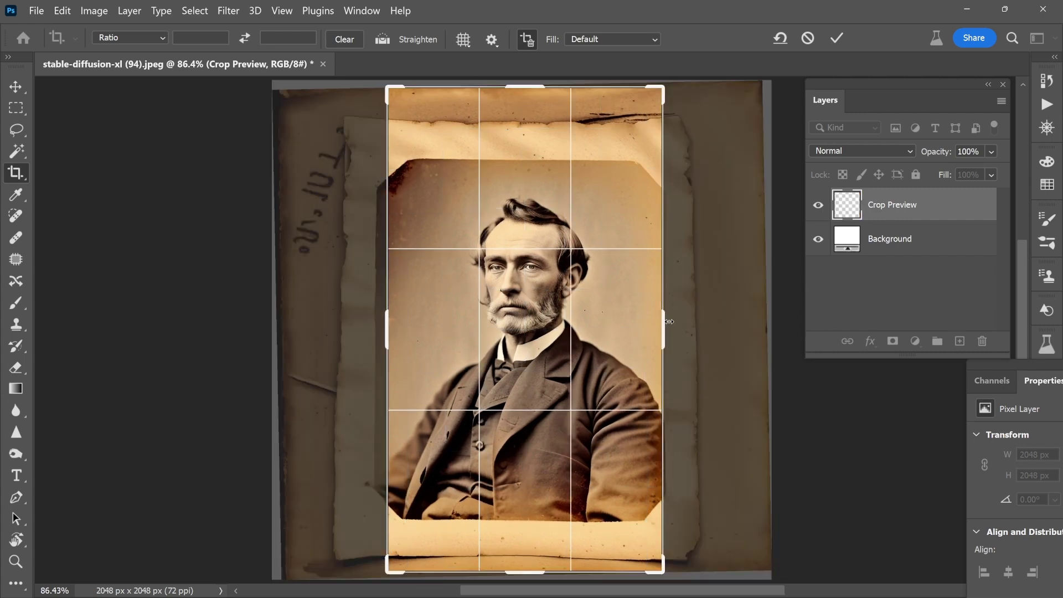
pyautogui.moveTo(518, 89); pyautogui.dragTo(520, 134)
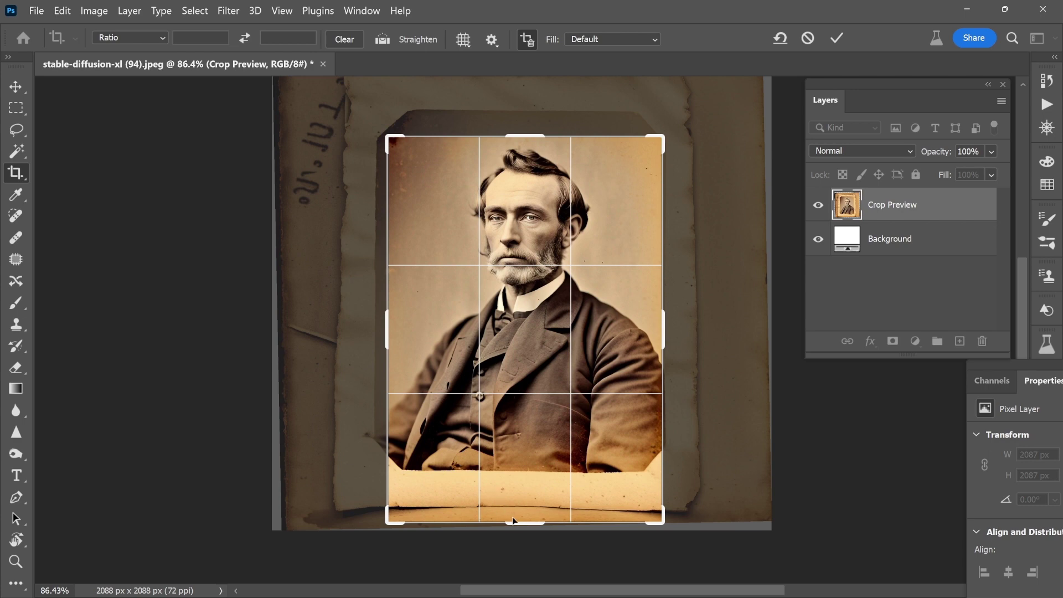
pyautogui.moveTo(516, 524); pyautogui.dragTo(521, 483)
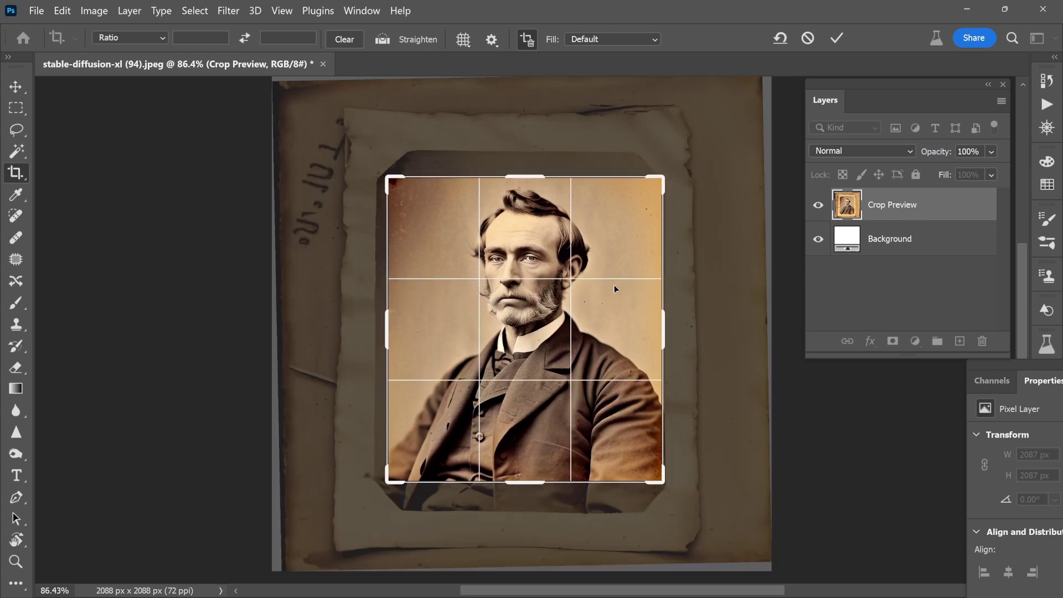
pyautogui.press('Return')
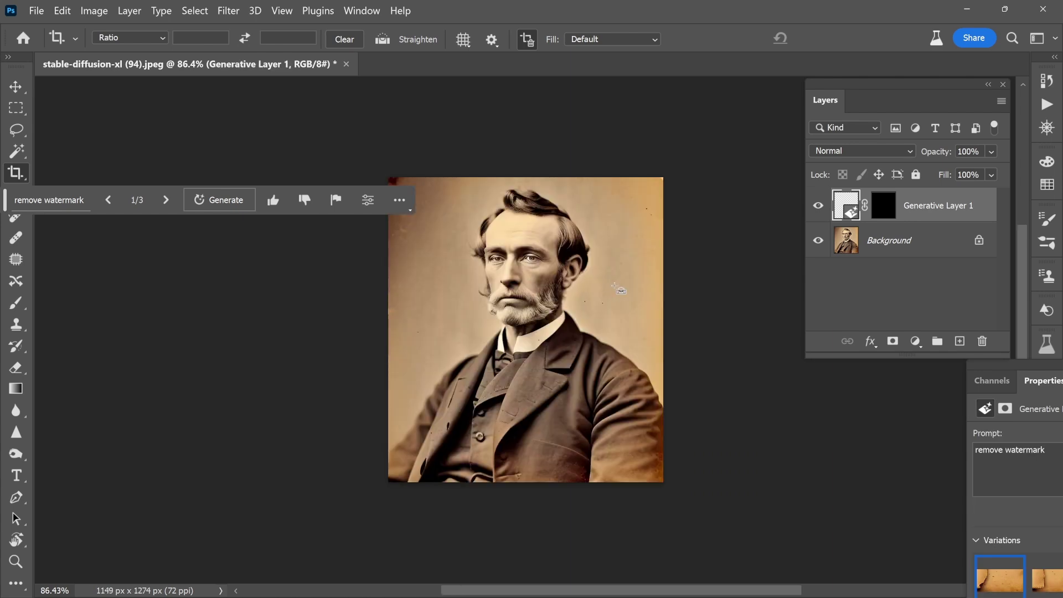
pyautogui.hotkey('ctrl', '0')
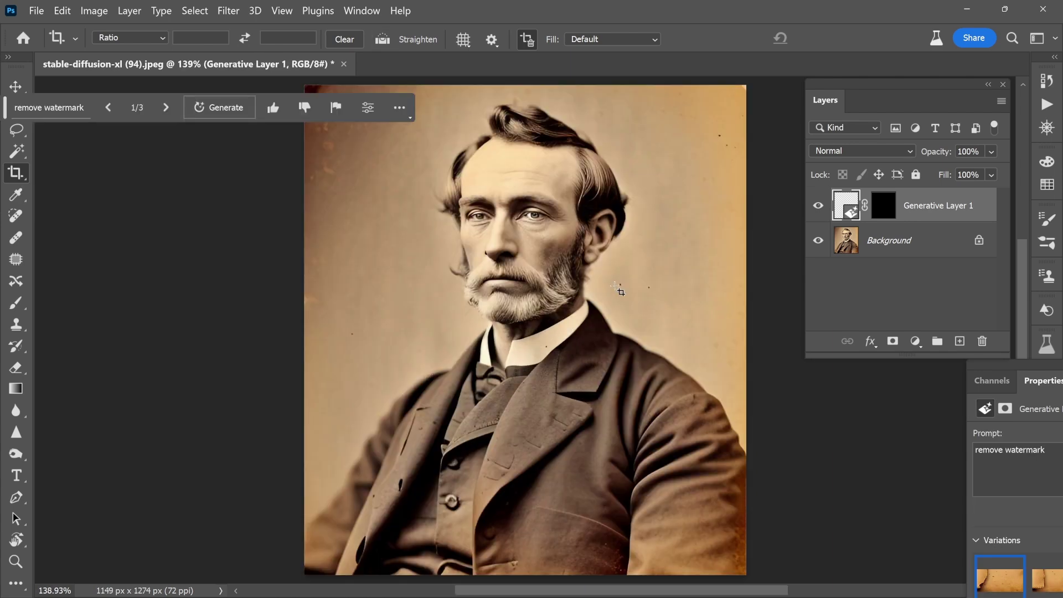
# Activate the Remove tool and merge the generative layer into the Background layer
pyautogui.press('ctrl')
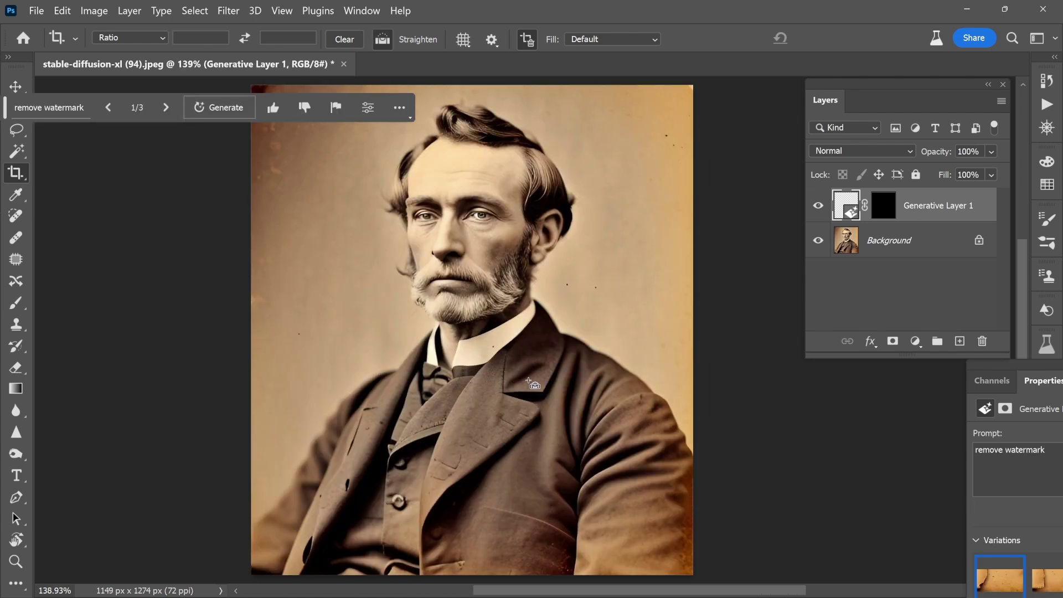
pyautogui.scroll(-3, 417, 323)
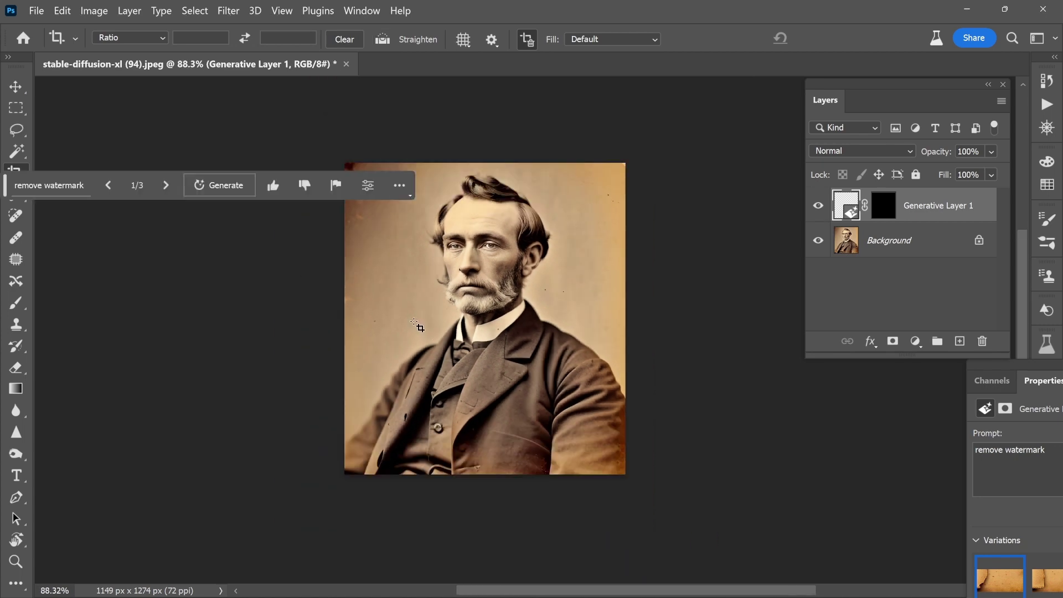
pyautogui.moveTo(4, 187); pyautogui.dragTo(184, 513)
pyautogui.press('j')
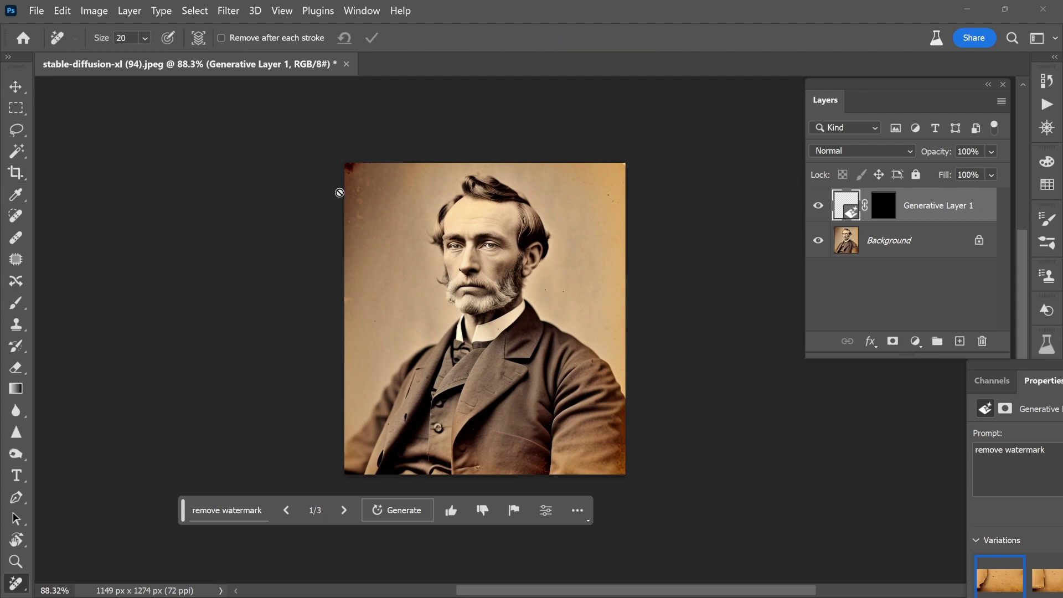
pyautogui.hotkey('ctrl', 'z')
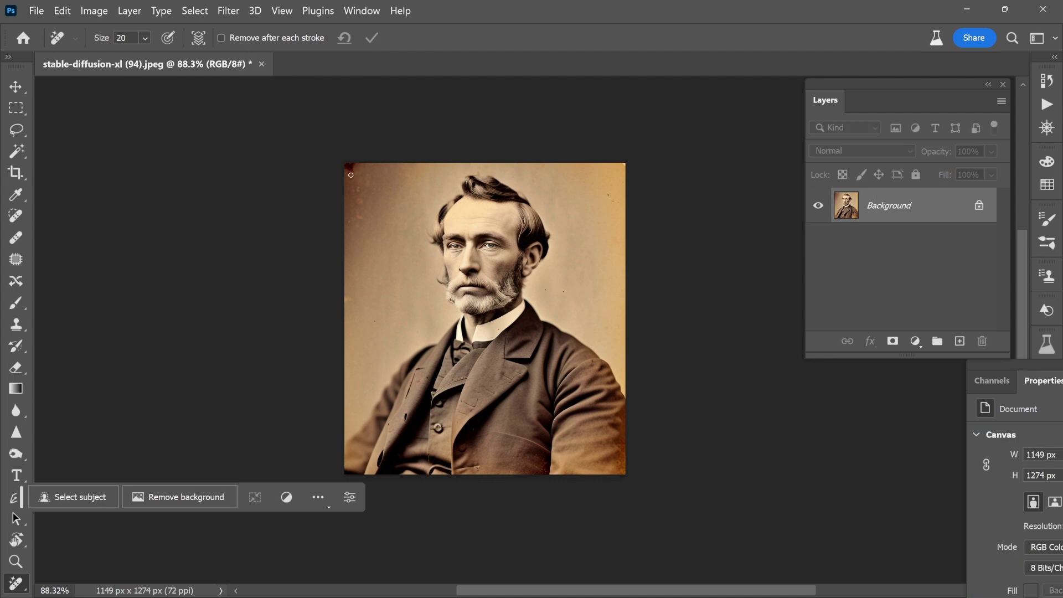
# Remove the dark stain in the photo's upper-left corner using the Remove tool at brush size 125
pyautogui.press(']')
pyautogui.press(']')
pyautogui.press(']')
pyautogui.press(']')
pyautogui.press(']')
pyautogui.press(']')
pyautogui.press(']')
pyautogui.press(']')
pyautogui.press(']')
pyautogui.click(347, 164)
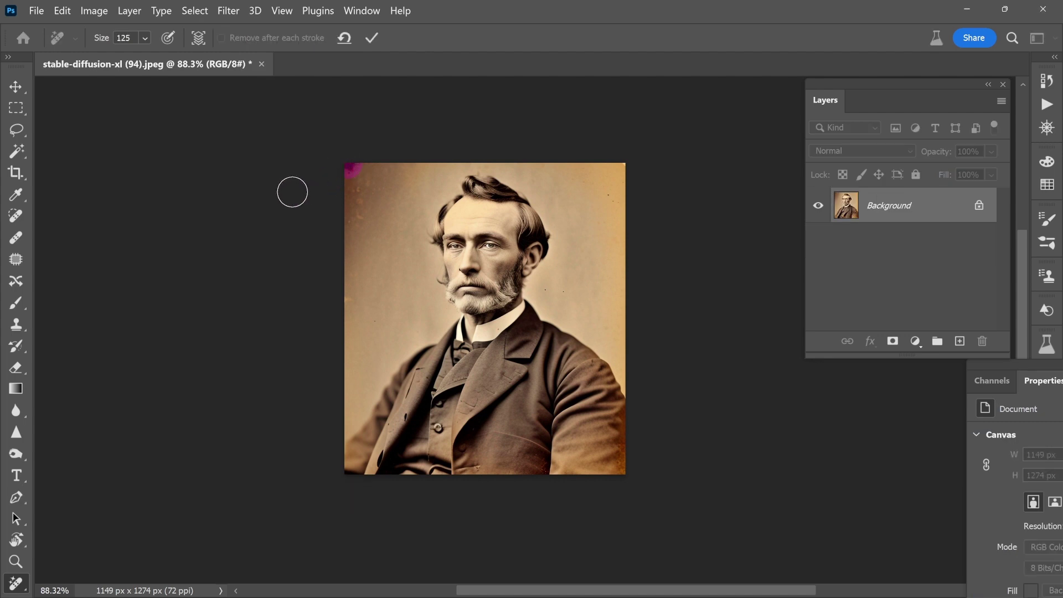
pyautogui.click(371, 38)
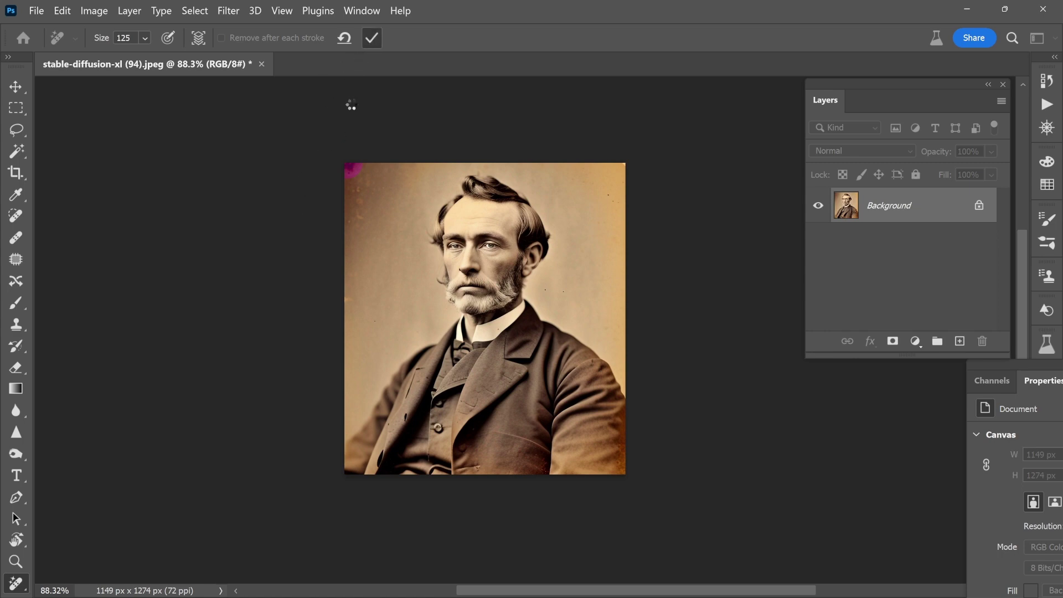
# Remove the blemish in the photo's upper-right corner with the Remove tool
pyautogui.scroll(5, 340, 183)
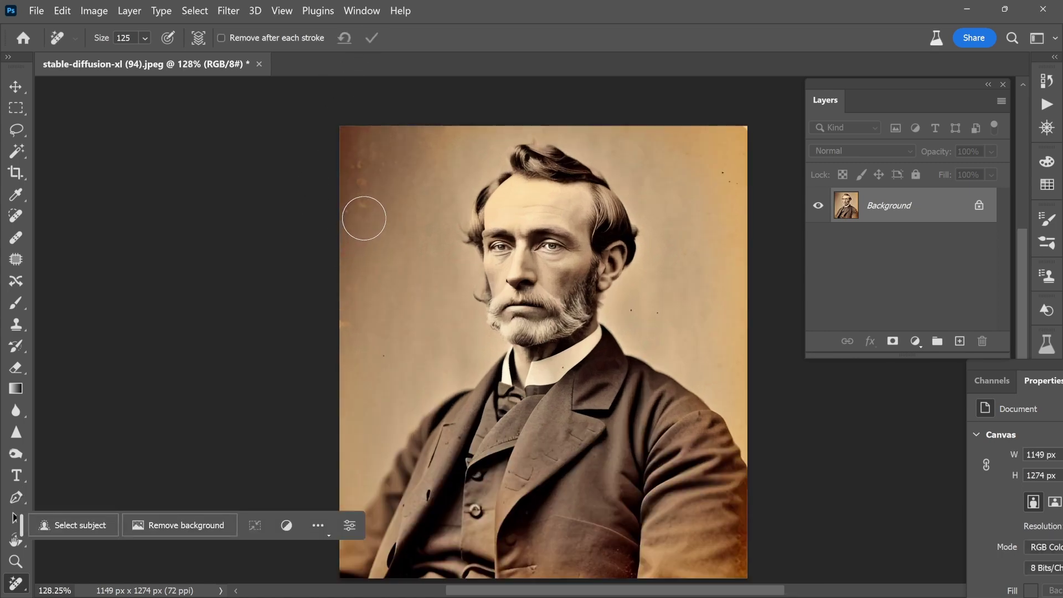
pyautogui.scroll(1, 361, 209)
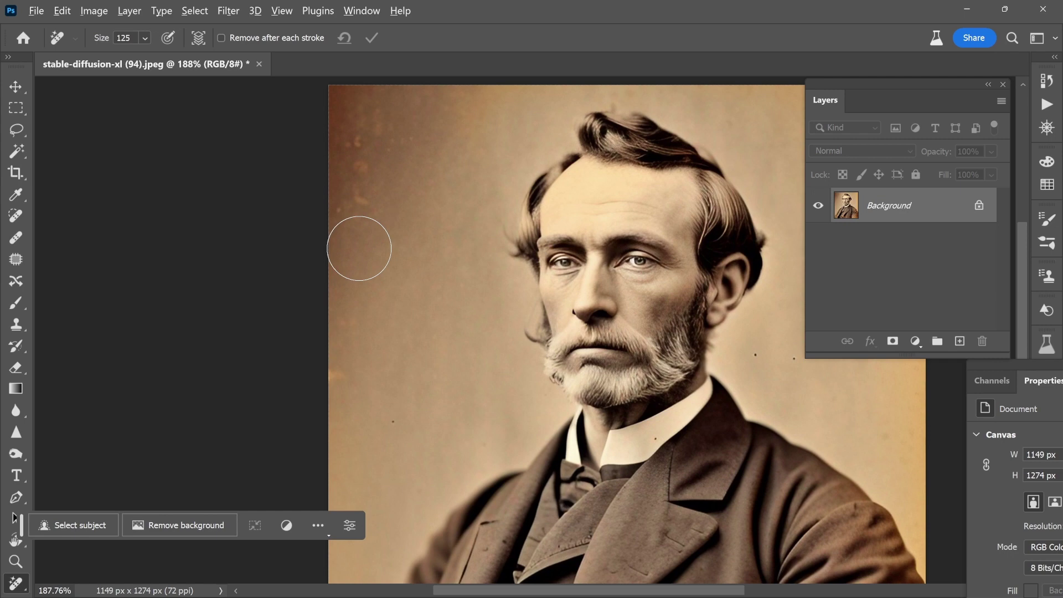
pyautogui.scroll(-6, 359, 248)
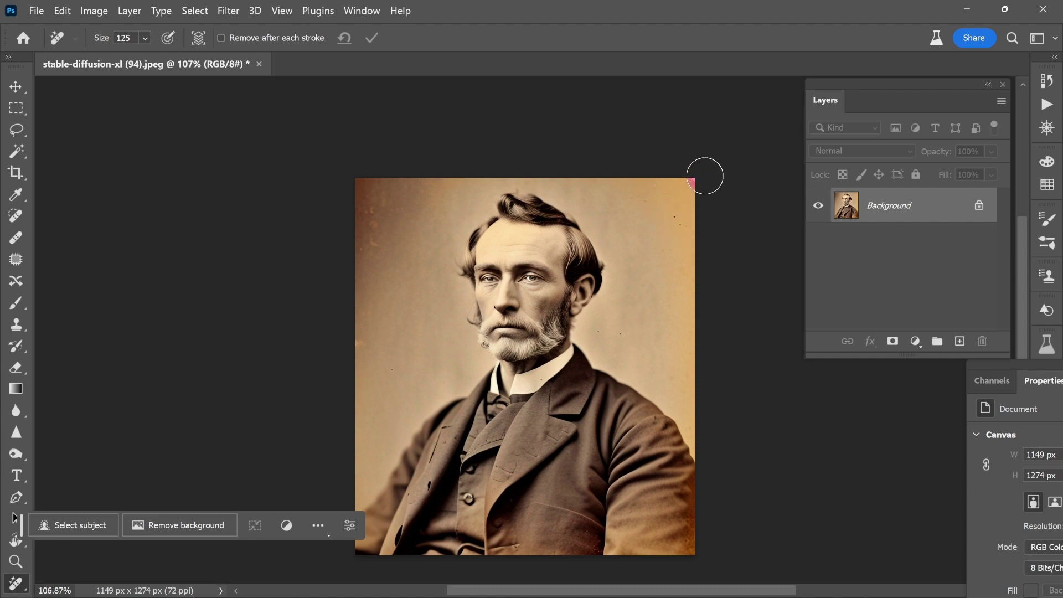
pyautogui.click(694, 180)
pyautogui.press('alt')
# Mark the stains along the left side of the backdrop for removal
pyautogui.scroll(5, 462, 332)
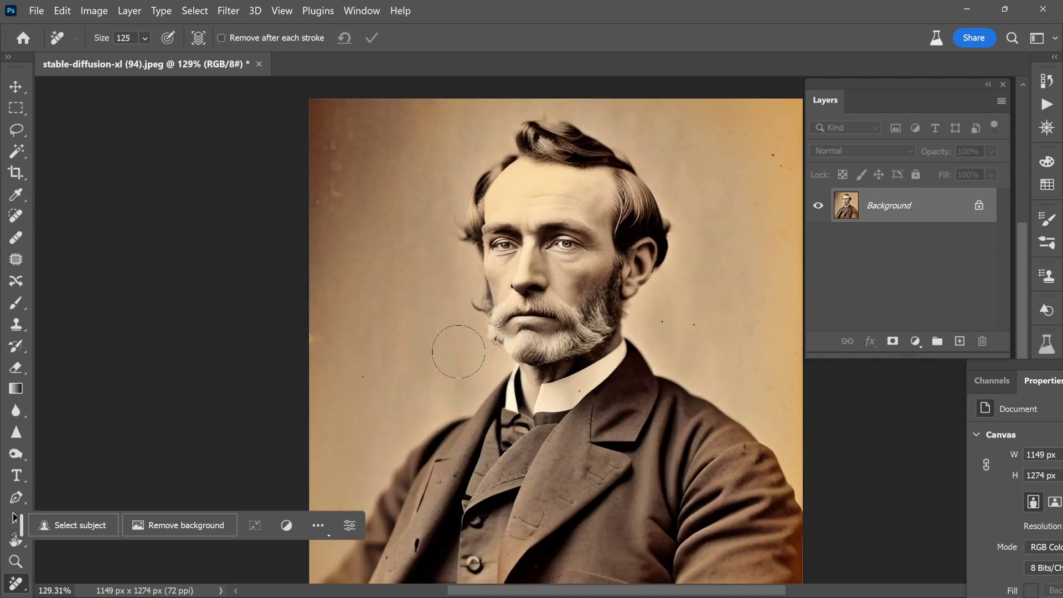
pyautogui.scroll(1, 458, 289)
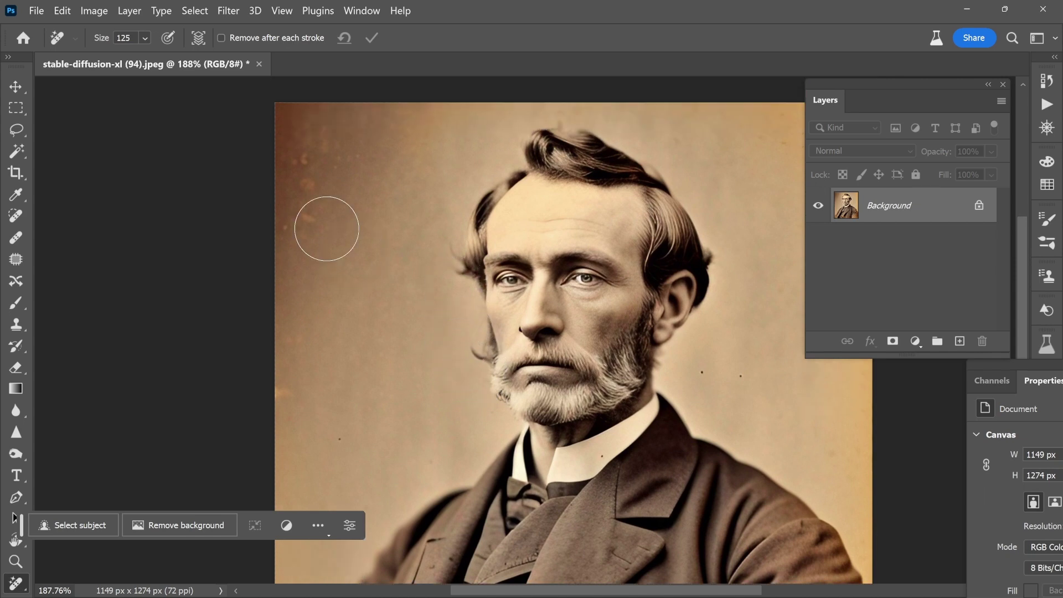
pyautogui.click(260, 38)
pyautogui.click(304, 37)
pyautogui.moveTo(303, 150); pyautogui.dragTo(282, 232)
pyautogui.click(285, 391)
# Mark the dark holes and spots on the jacket's left lapel for removal with a brush size of 25
pyautogui.scroll(3, 396, 391)
pyautogui.scroll(-3, 393, 493)
pyautogui.press('[')
pyautogui.press('[')
pyautogui.scroll(2, 553, 377)
pyautogui.moveTo(560, 360); pyautogui.dragTo(558, 390)
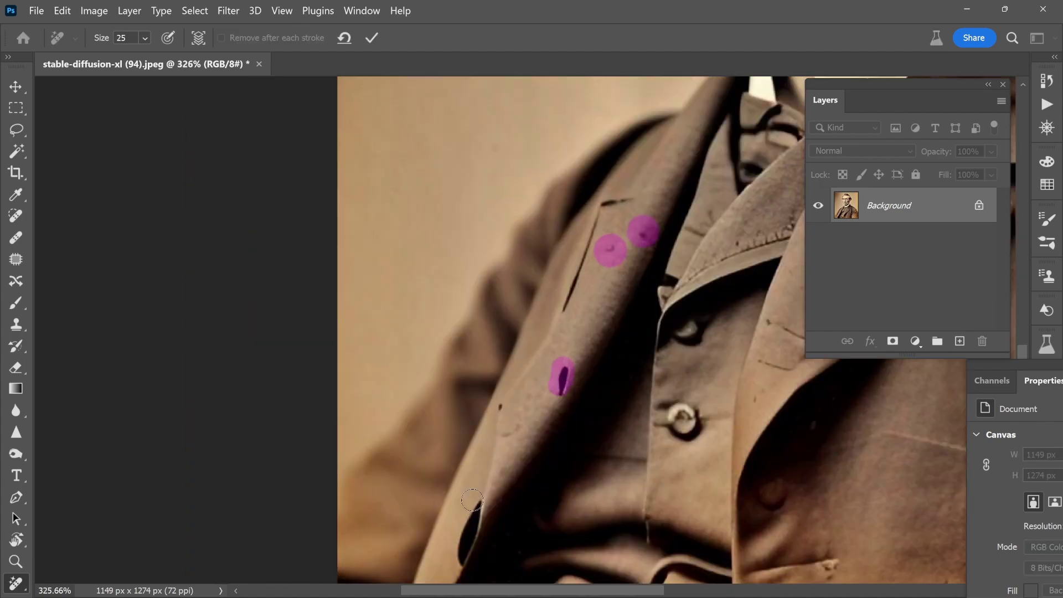
pyautogui.moveTo(471, 496); pyautogui.dragTo(467, 562)
pyautogui.click(498, 403)
# Mark the long scratch across the jacket front and the marks on the right lapel, using brush size 20
pyautogui.click(752, 398)
pyautogui.scroll(-1, 771, 498)
pyautogui.moveTo(777, 501); pyautogui.dragTo(523, 451)
pyautogui.click(505, 343)
pyautogui.click(553, 318)
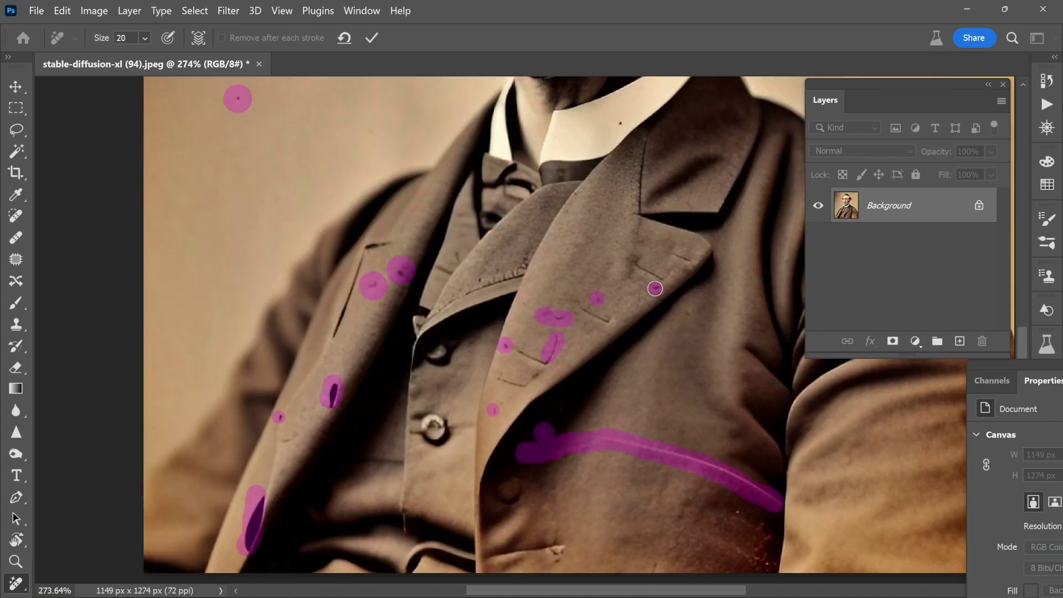
pyautogui.click(479, 278)
# Mark the remaining specks on the backdrop, collar and sleeve and apply the removal to all marked blemishes
pyautogui.press(']')
pyautogui.scroll(-5, 763, 458)
pyautogui.scroll(4, 652, 344)
pyautogui.scroll(-2, 657, 145)
pyautogui.scroll(-3, 657, 144)
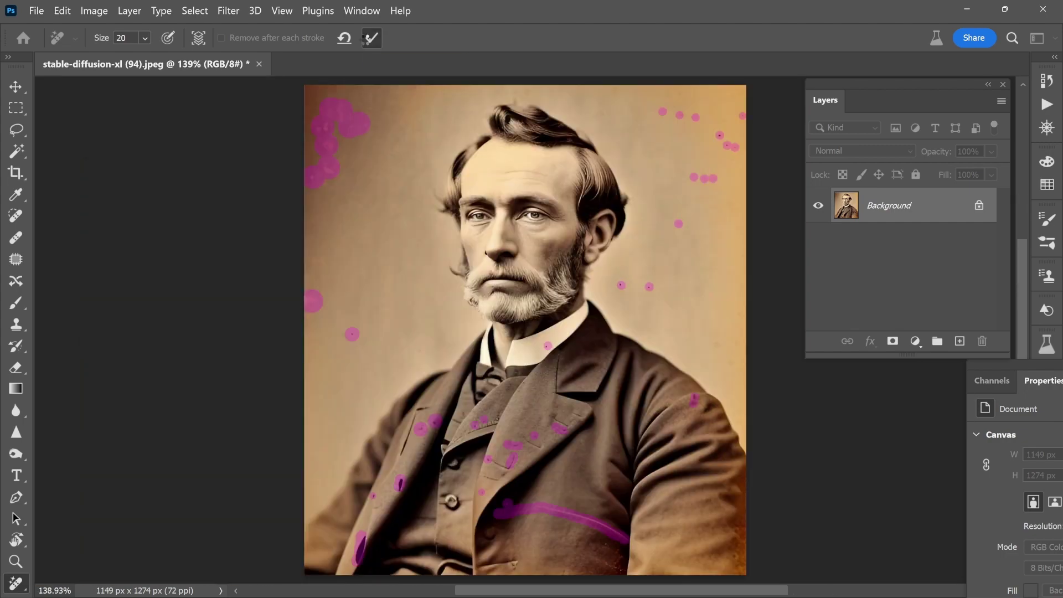
pyautogui.click(370, 39)
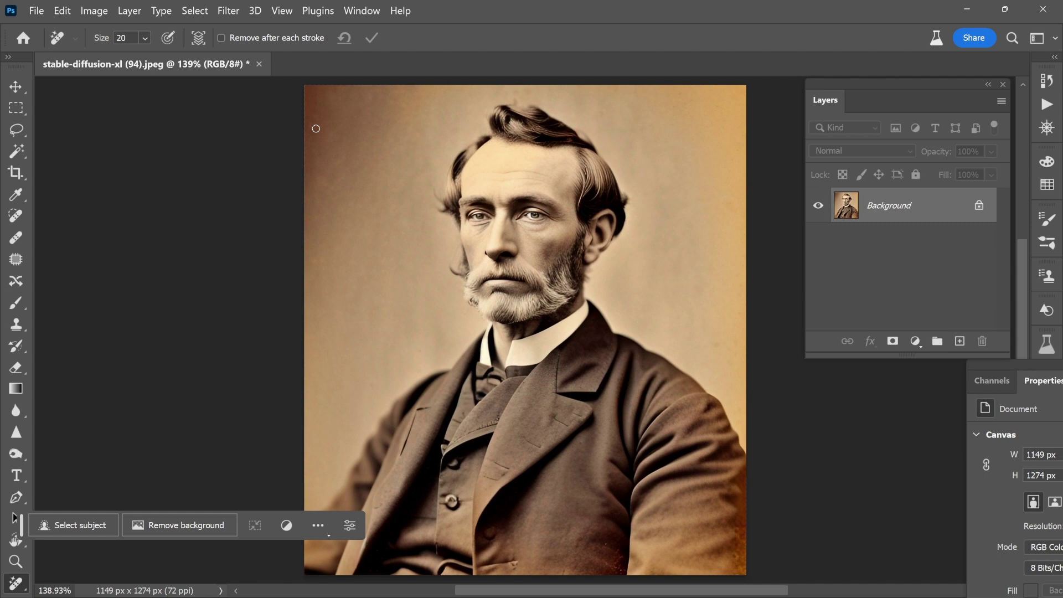
# Remove the stray hair tufts around the man's head and beside his cheek with the Remove tool at size 30
pyautogui.scroll(3, 448, 213)
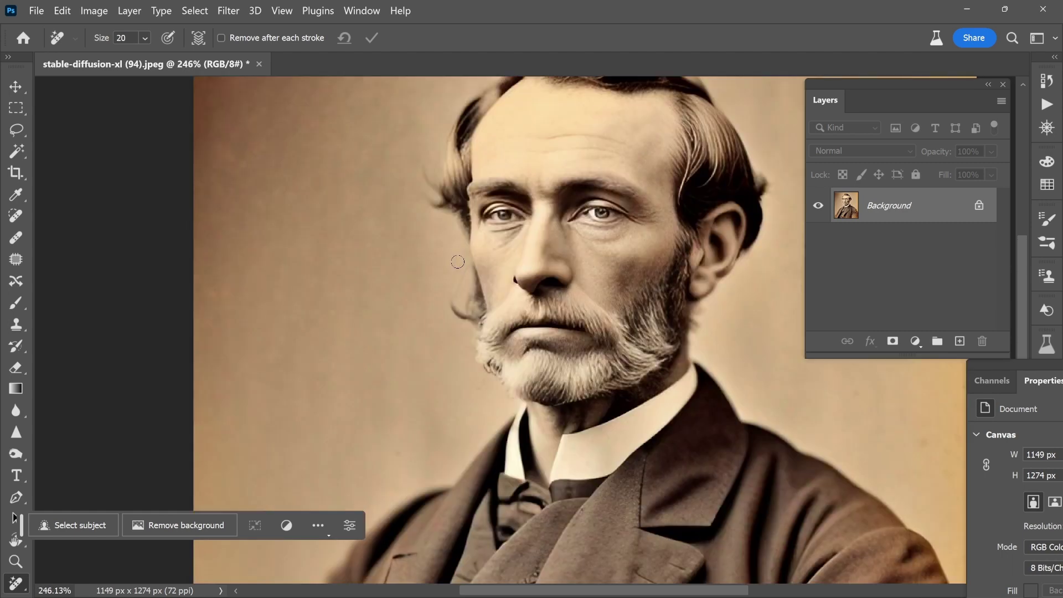
pyautogui.scroll(2, 457, 262)
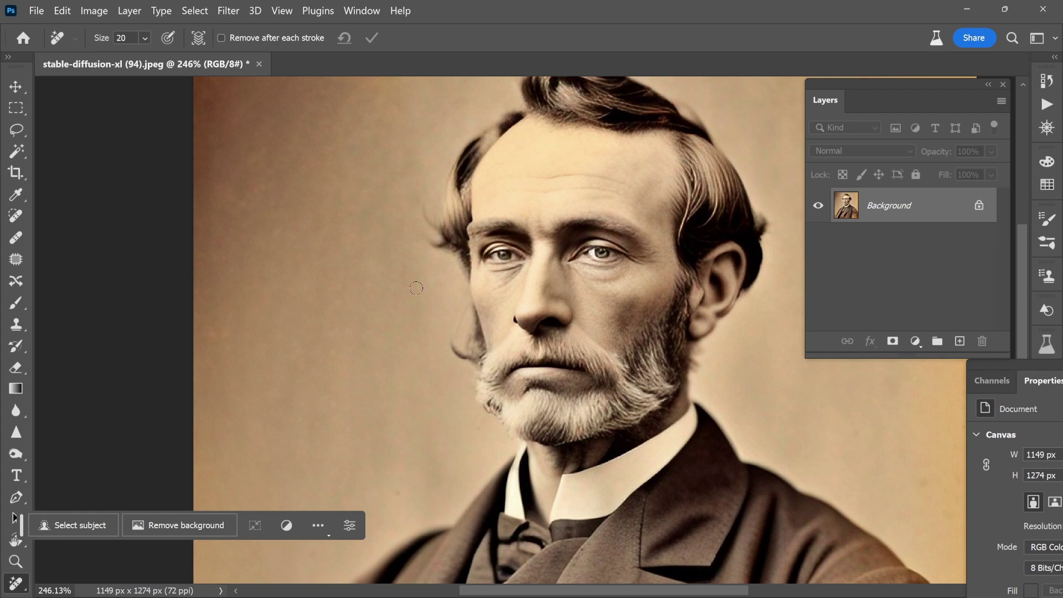
pyautogui.press('alt')
pyautogui.moveTo(453, 335); pyautogui.dragTo(457, 367)
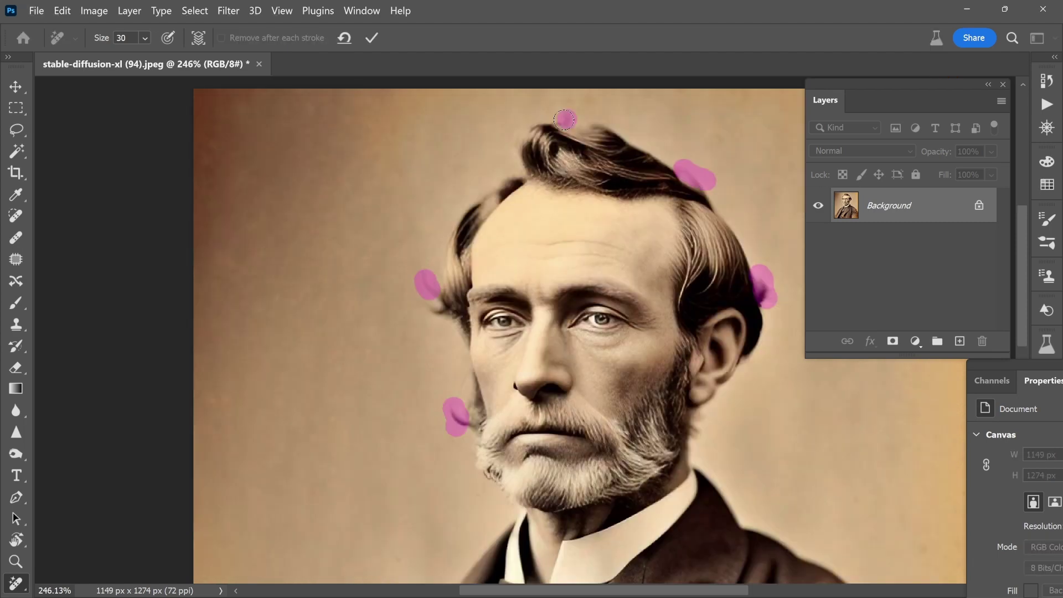
pyautogui.press('Return')
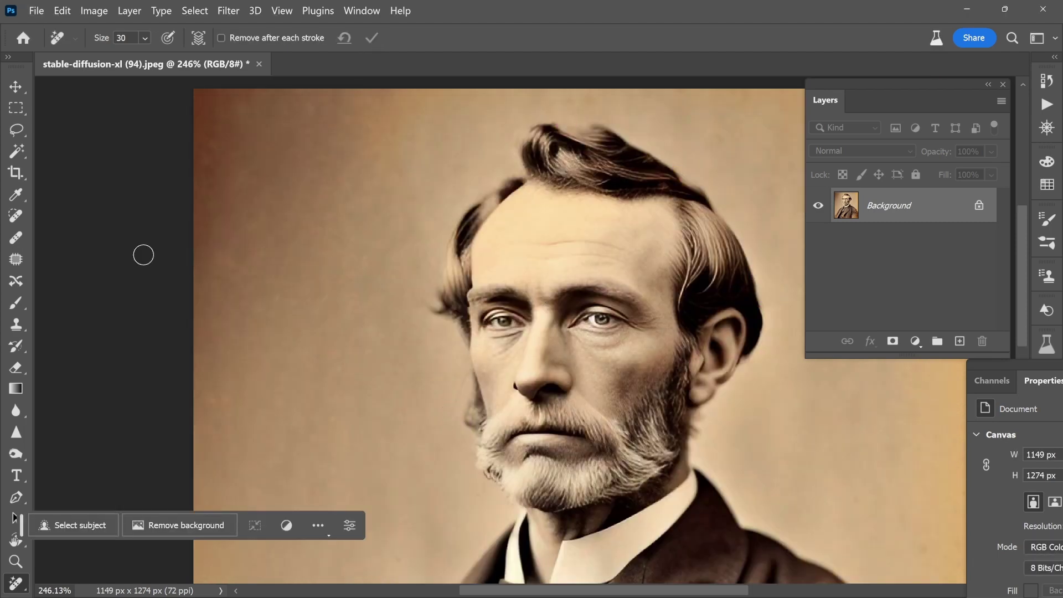
pyautogui.hotkey('ctrl', '0')
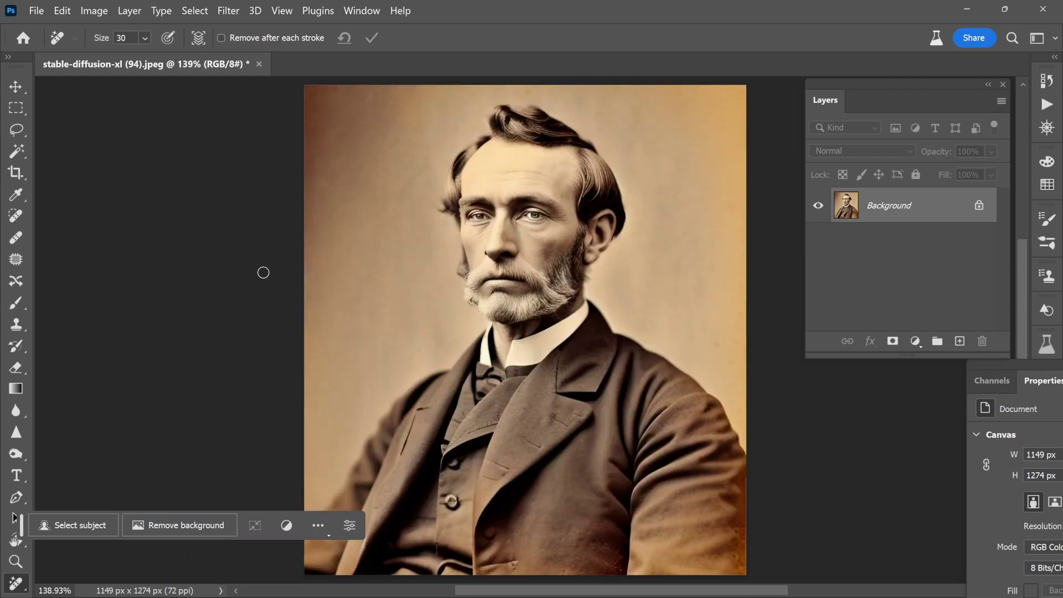
# Convert the image from RGB Color to Grayscale mode
pyautogui.click(92, 11)
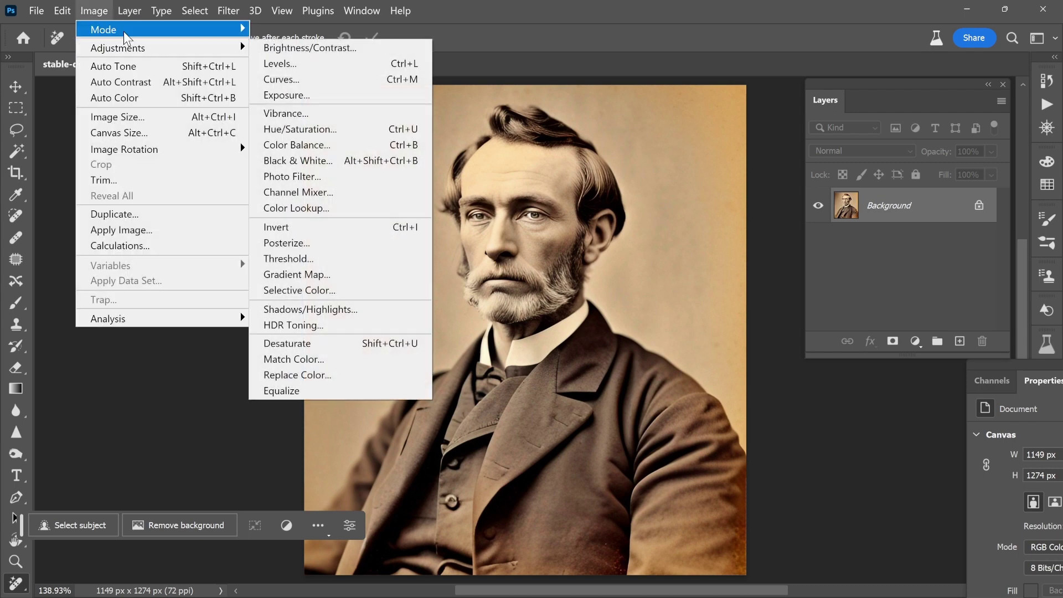
pyautogui.moveTo(150, 37)
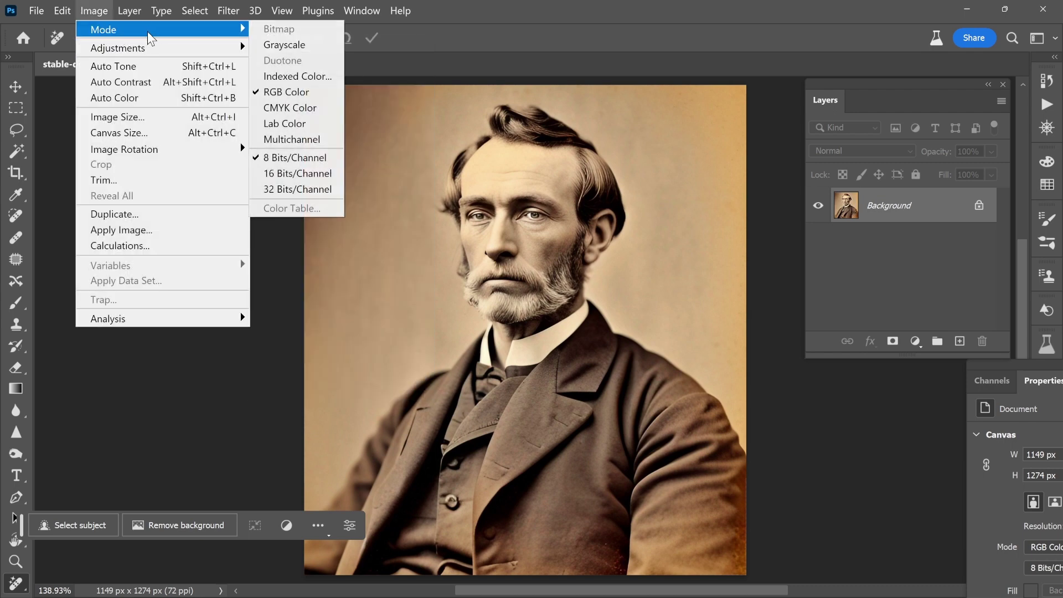
pyautogui.click(268, 49)
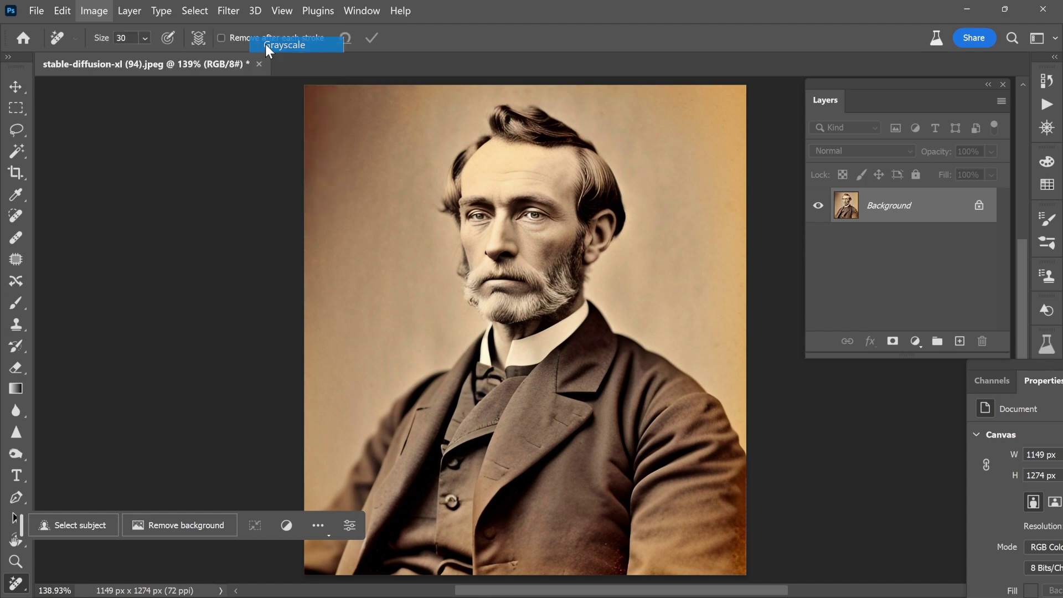
# Convert the grayscale portrait back to RGB Color mode
pyautogui.click(84, 10)
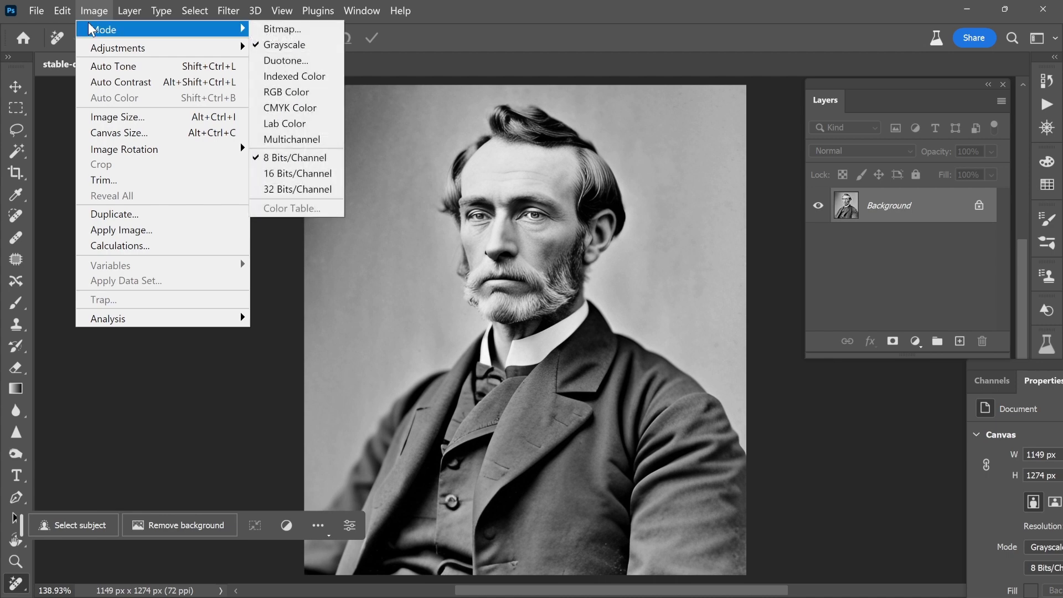
pyautogui.click(138, 31)
pyautogui.moveTo(166, 30)
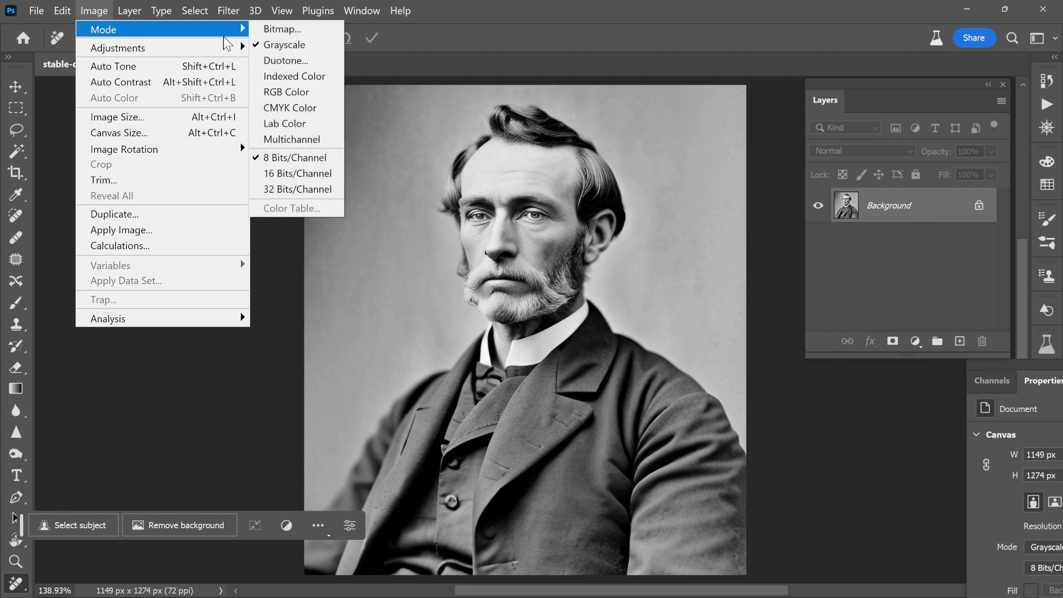
pyautogui.click(296, 93)
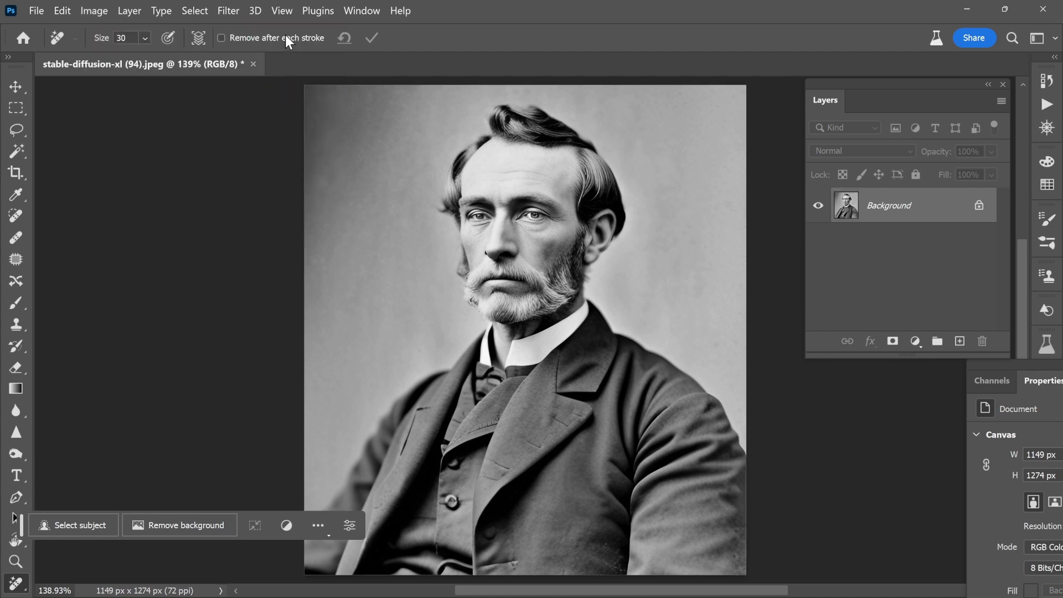
# Export the portrait as stable-diffusion-xl (94).png in the Downloads folder, replacing the existing file
pyautogui.click(36, 11)
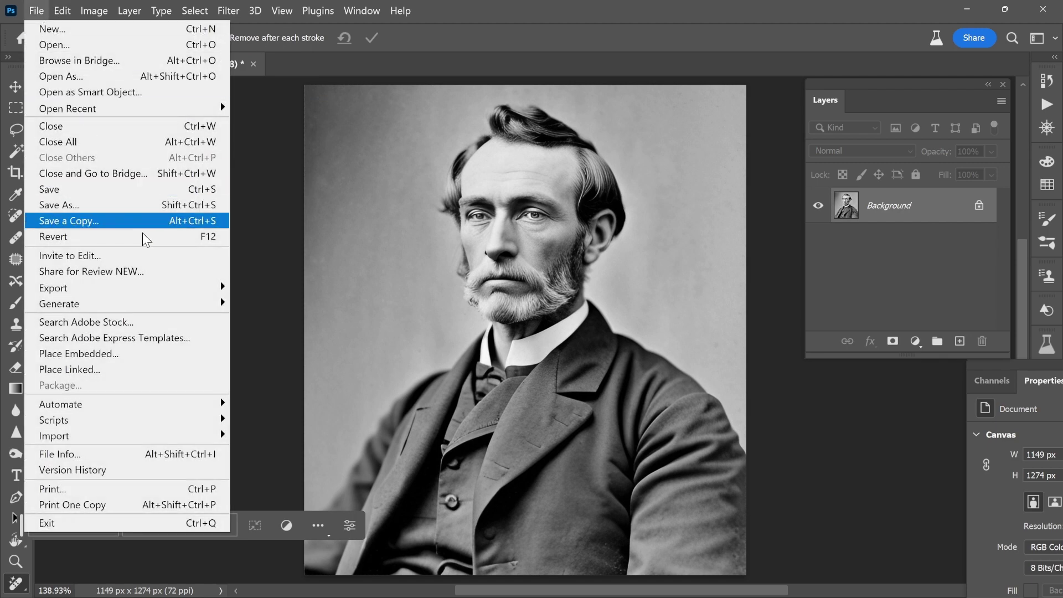
pyautogui.moveTo(170, 289)
pyautogui.click(306, 288)
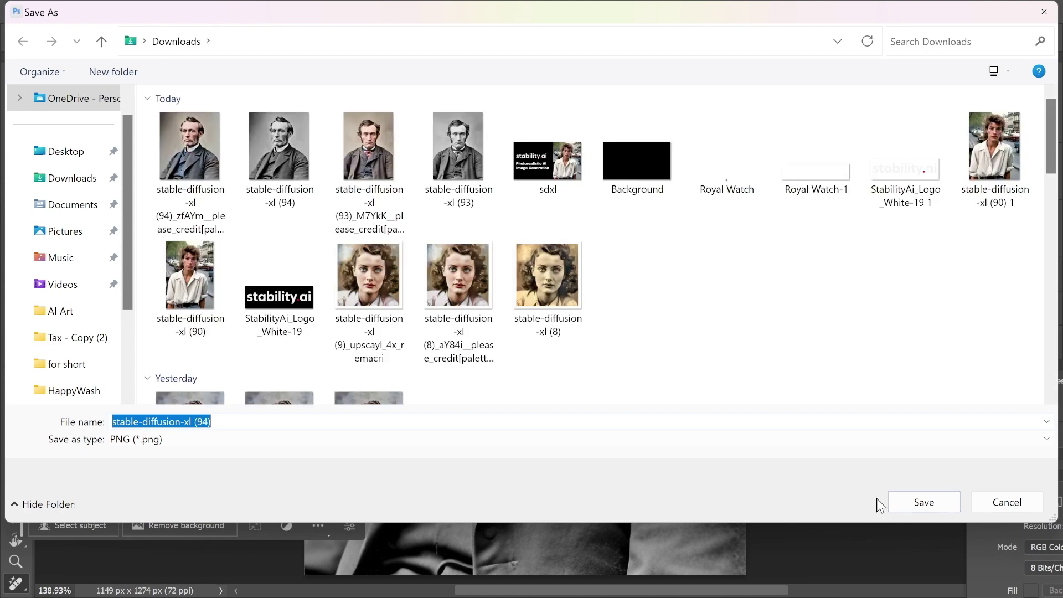
pyautogui.click(932, 503)
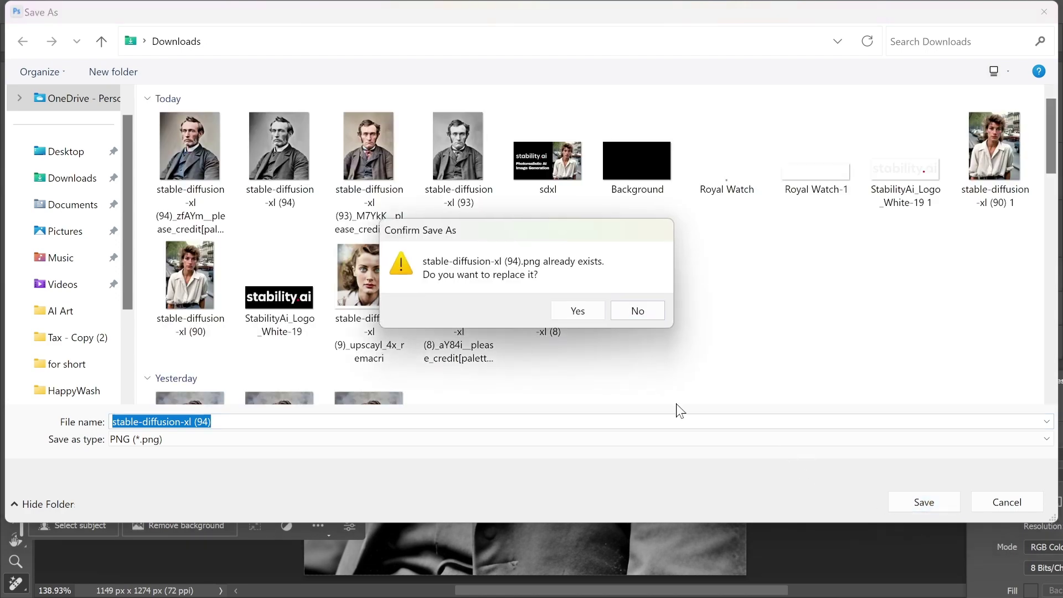
pyautogui.click(577, 310)
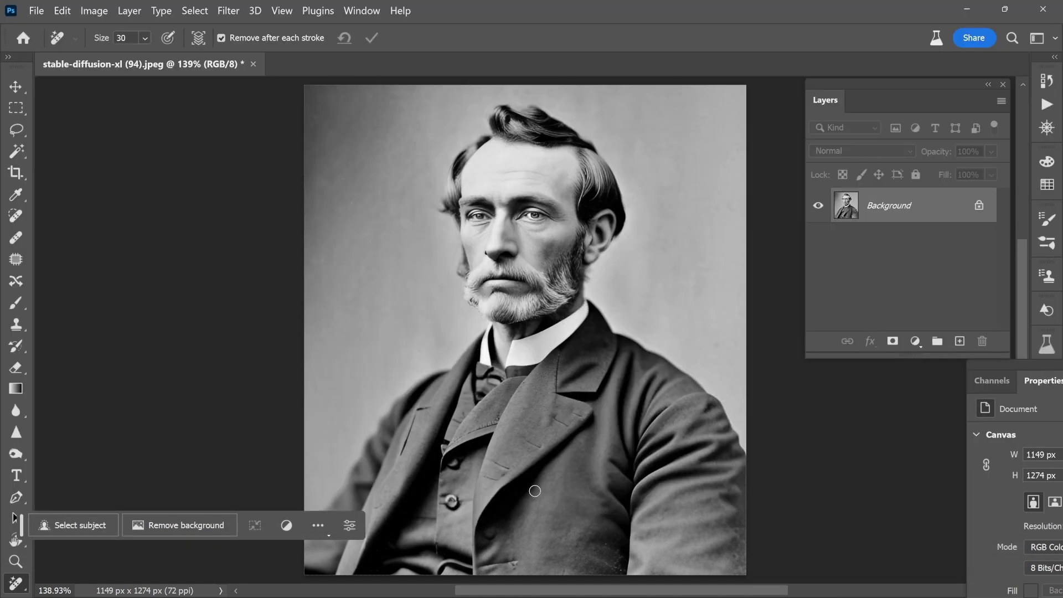
# Switch to Palette in Chrome and upload the black-and-white stable-diffusion-xl (94) image from Downloads
pyautogui.moveTo(554, 594)
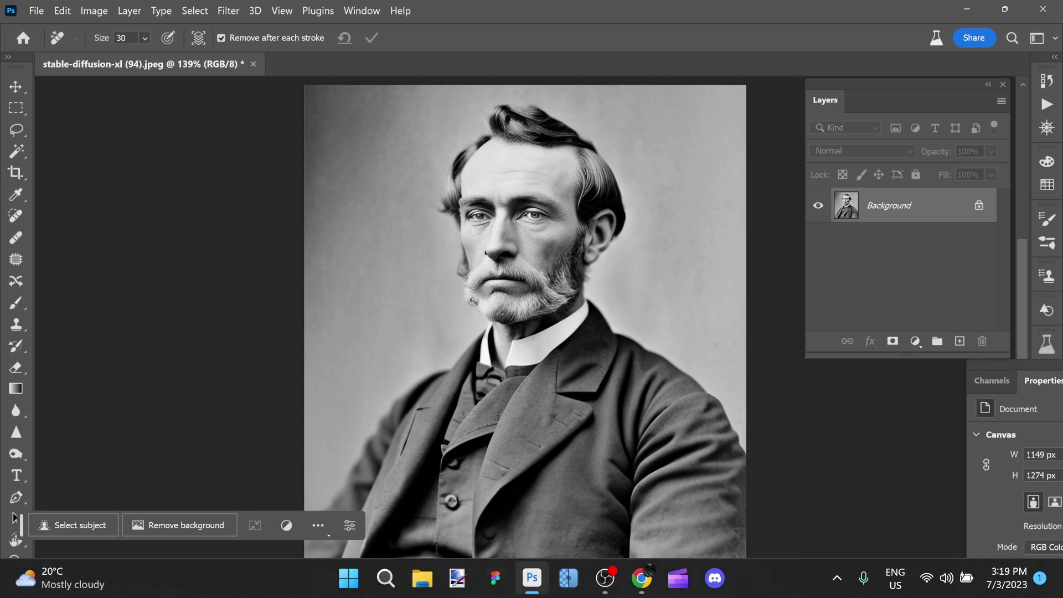
pyautogui.click(641, 579)
pyautogui.click(736, 435)
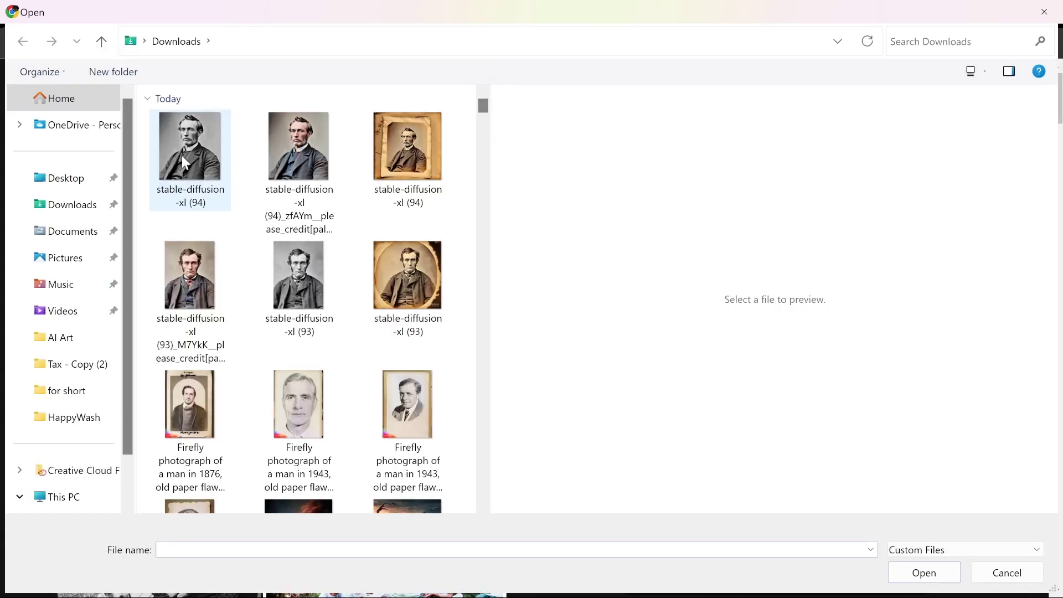
pyautogui.click(185, 157)
pyautogui.click(912, 563)
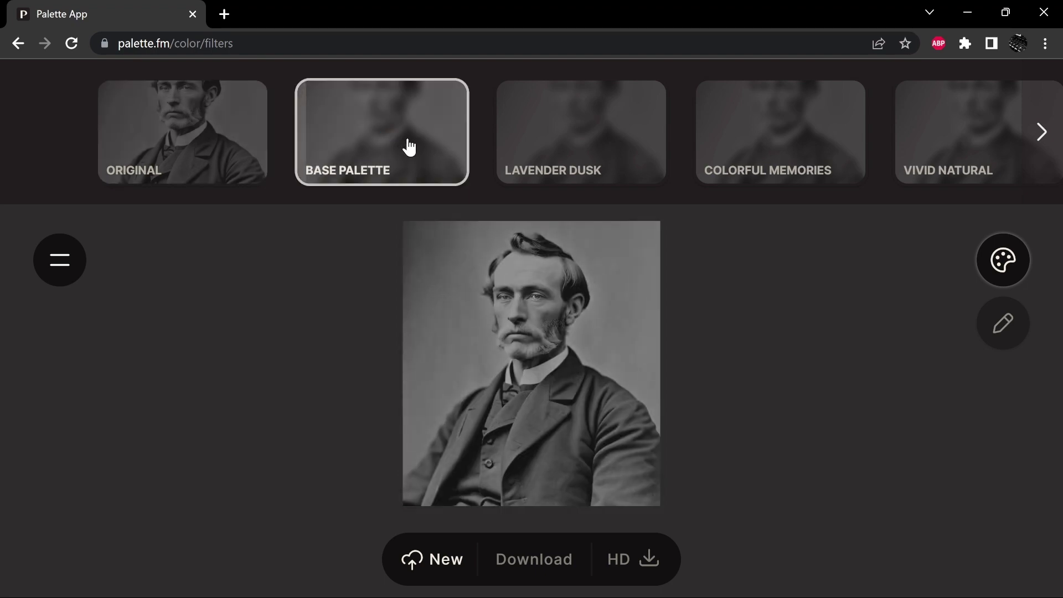
# Look through the whole range of color filters for the portrait, trying Vivid Natural and Vintage Charm
pyautogui.click(939, 172)
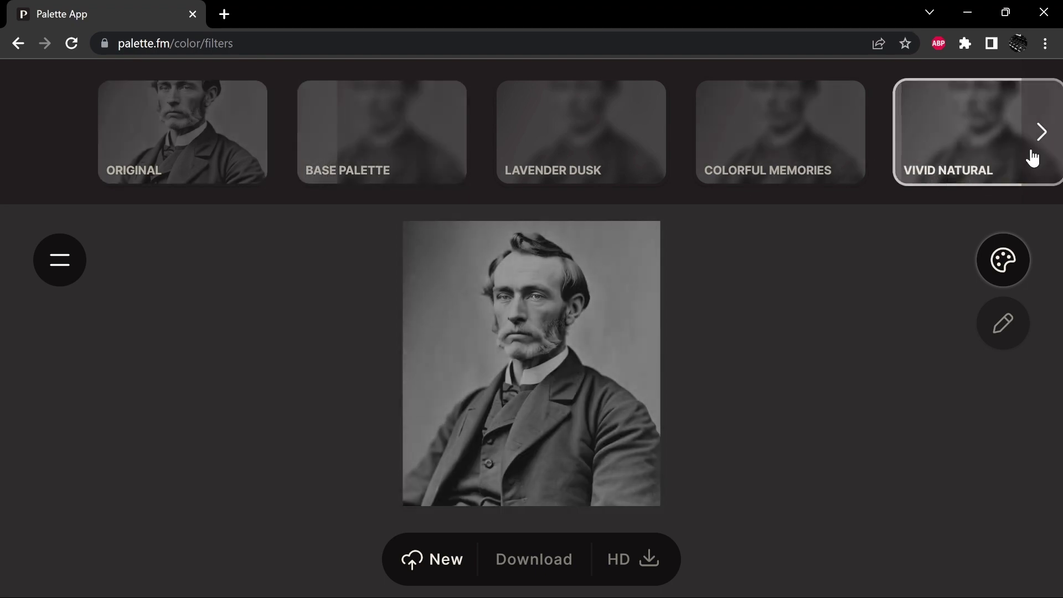
pyautogui.click(1041, 135)
pyautogui.click(1043, 136)
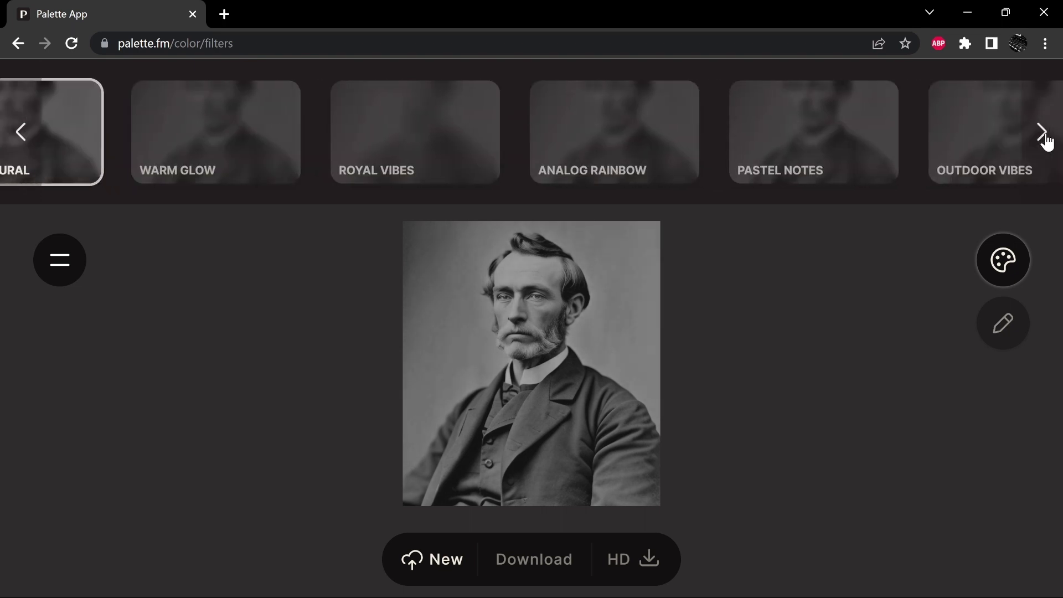
pyautogui.click(1041, 133)
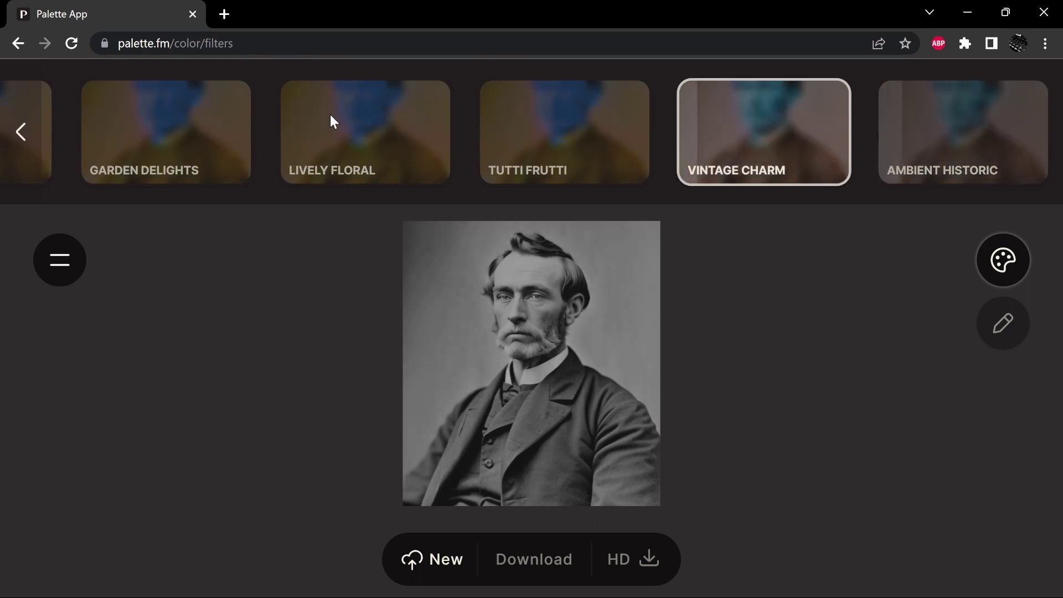
pyautogui.click(16, 135)
pyautogui.click(13, 136)
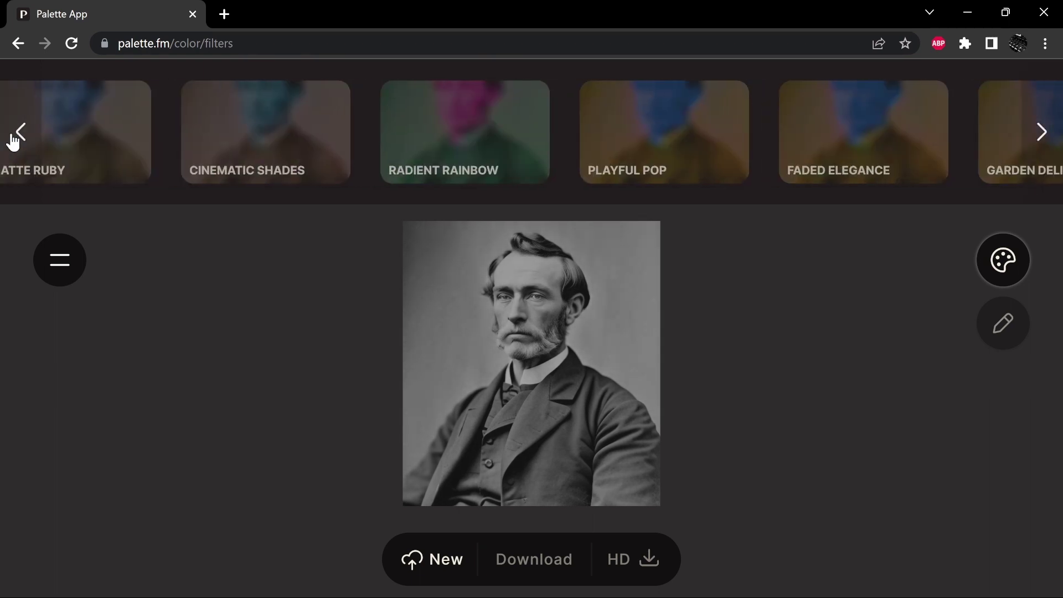
pyautogui.click(12, 135)
pyautogui.click(13, 135)
pyautogui.click(12, 136)
pyautogui.click(12, 138)
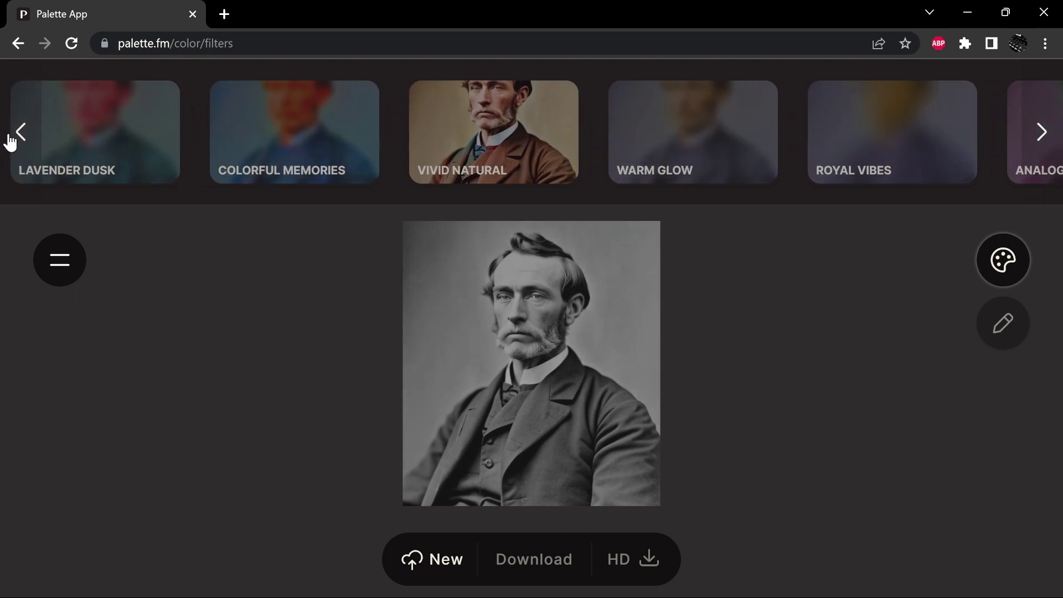
pyautogui.click(12, 139)
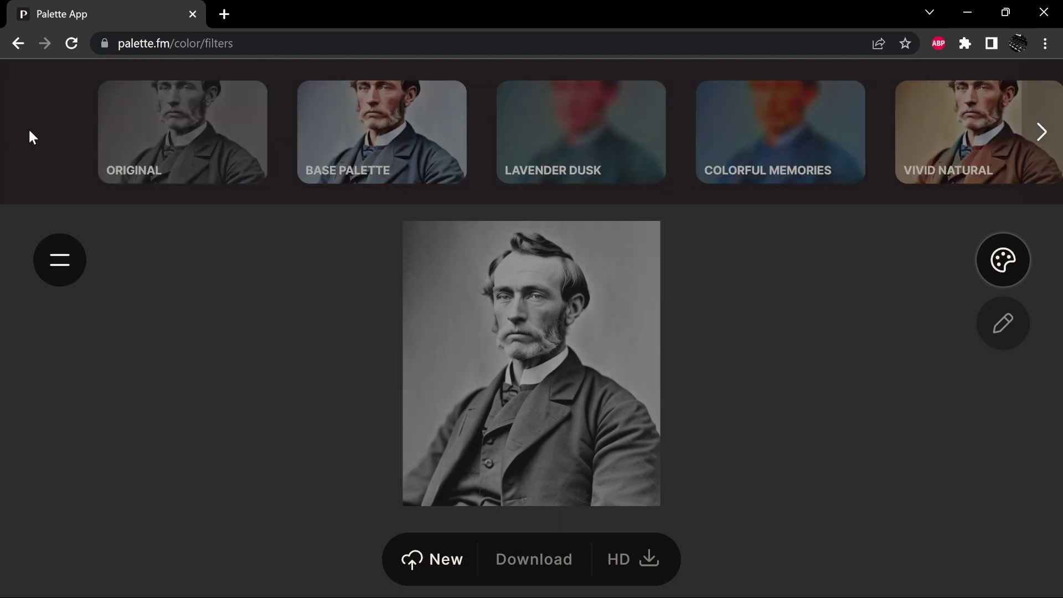
# Preview the portrait with the Base Palette and Vivid Natural filters
pyautogui.click(377, 138)
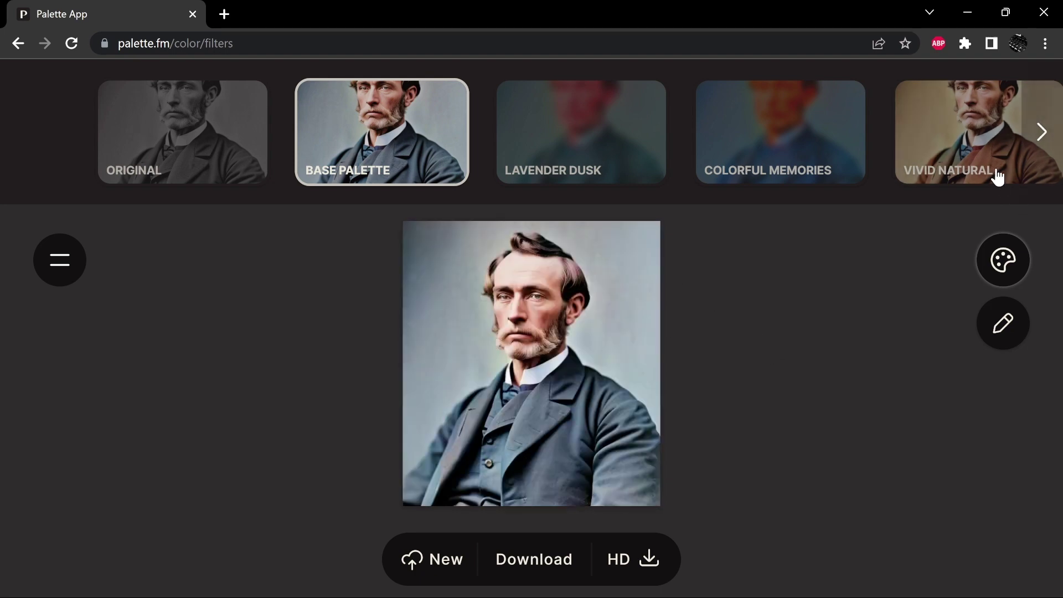
pyautogui.click(983, 150)
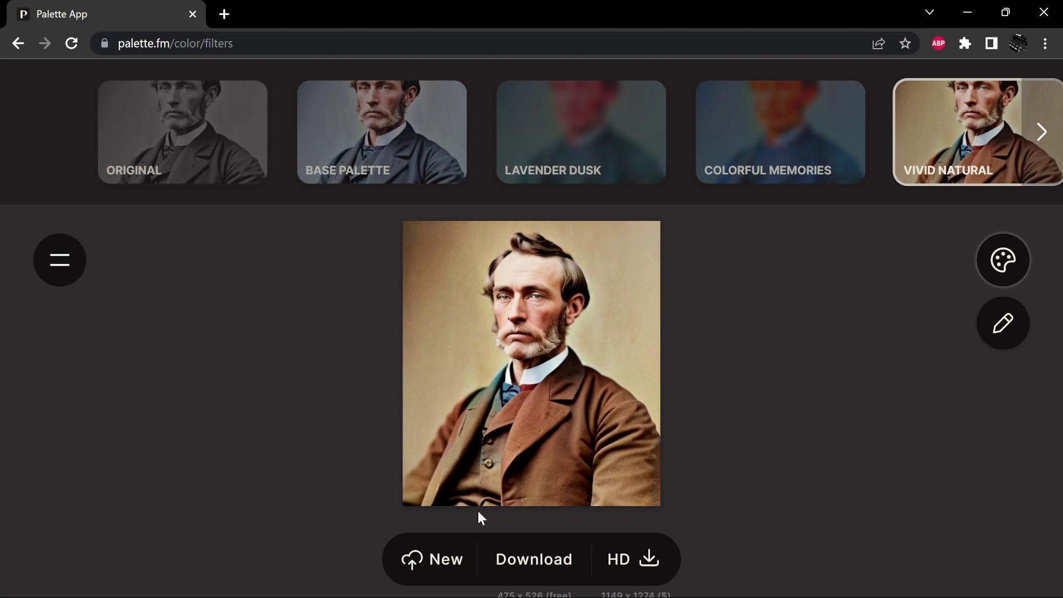
pyautogui.moveTo(480, 498)
# Preview the portrait with the Vintage Charm and Ambient Historic filters
pyautogui.click(1041, 131)
pyautogui.click(1041, 132)
pyautogui.click(1040, 132)
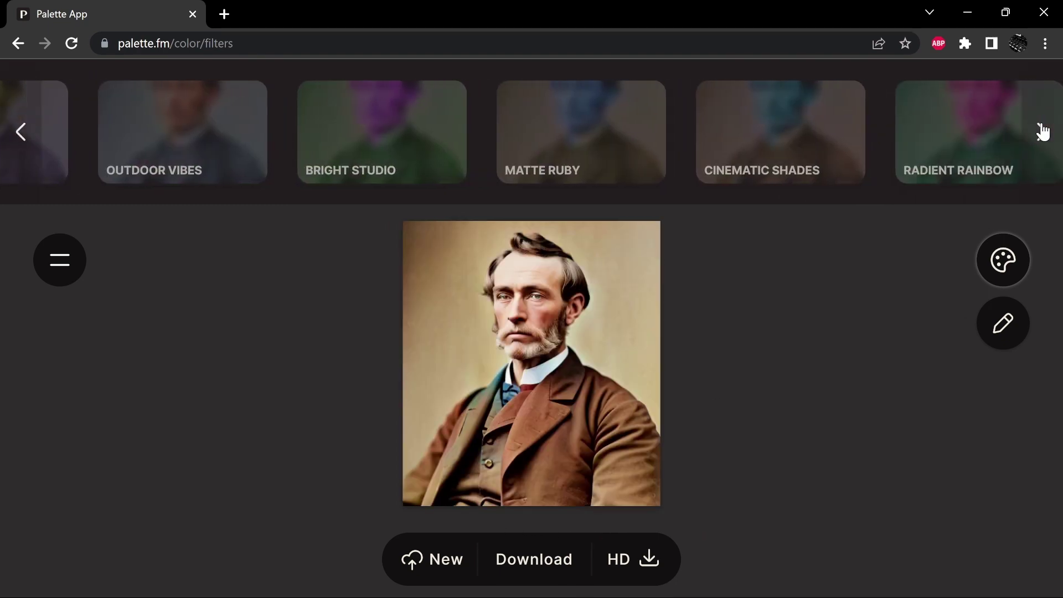
pyautogui.click(1041, 131)
pyautogui.click(1040, 132)
pyautogui.click(1040, 132)
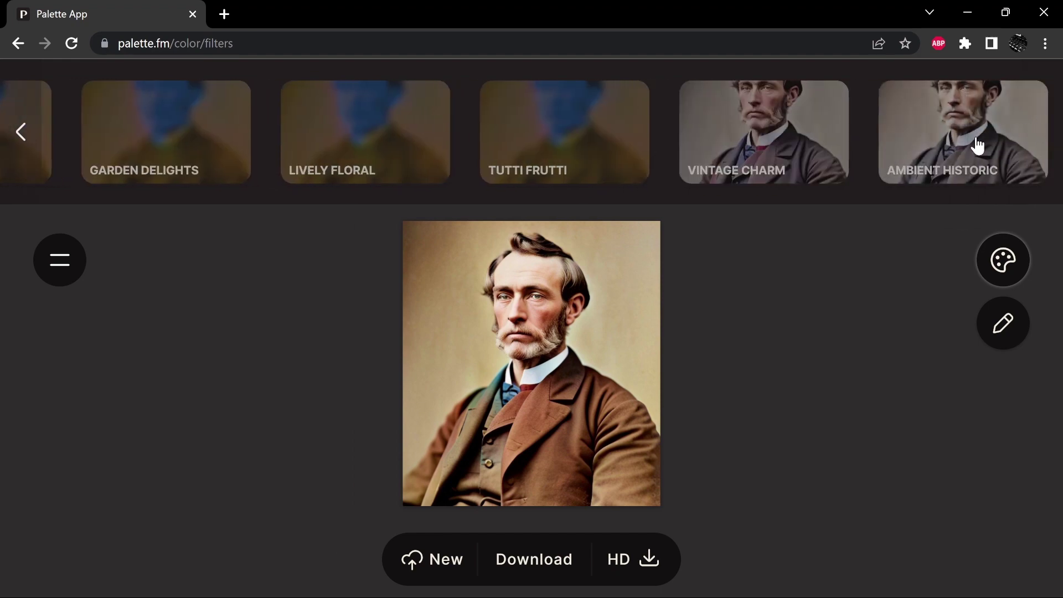
pyautogui.click(813, 157)
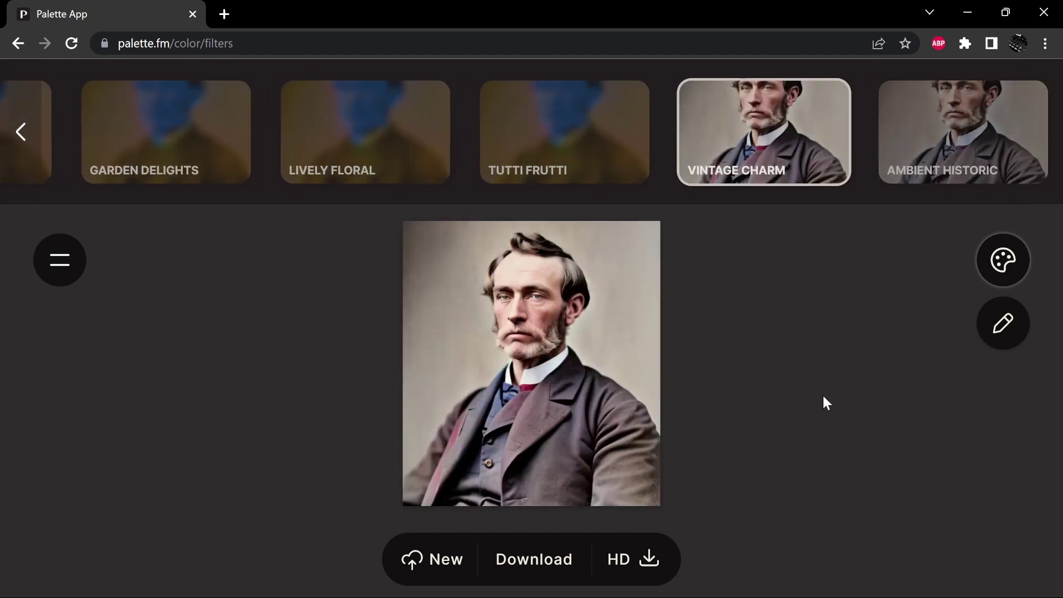
pyautogui.moveTo(544, 410)
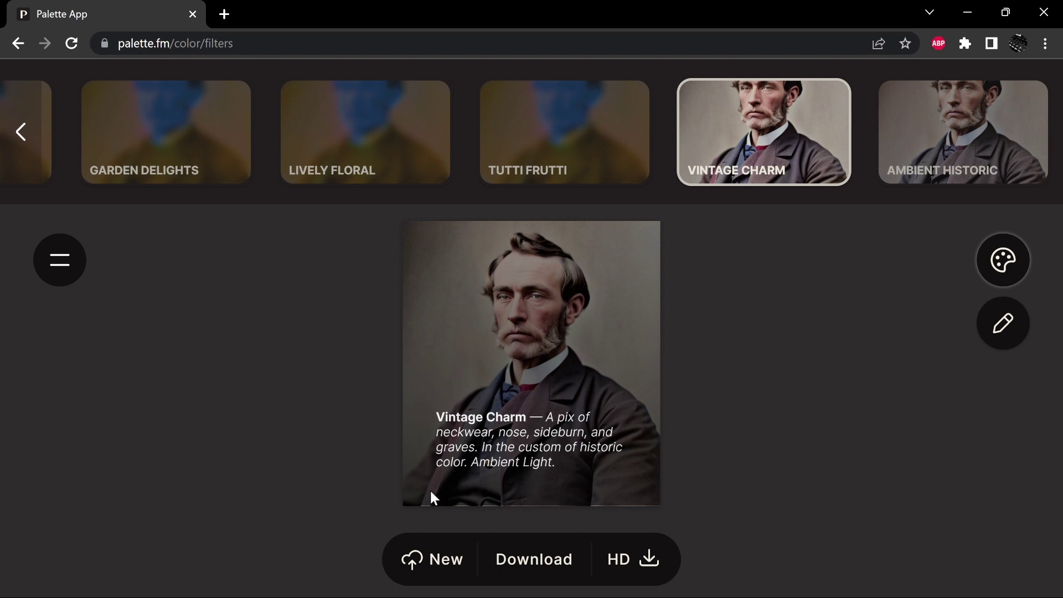
pyautogui.click(933, 149)
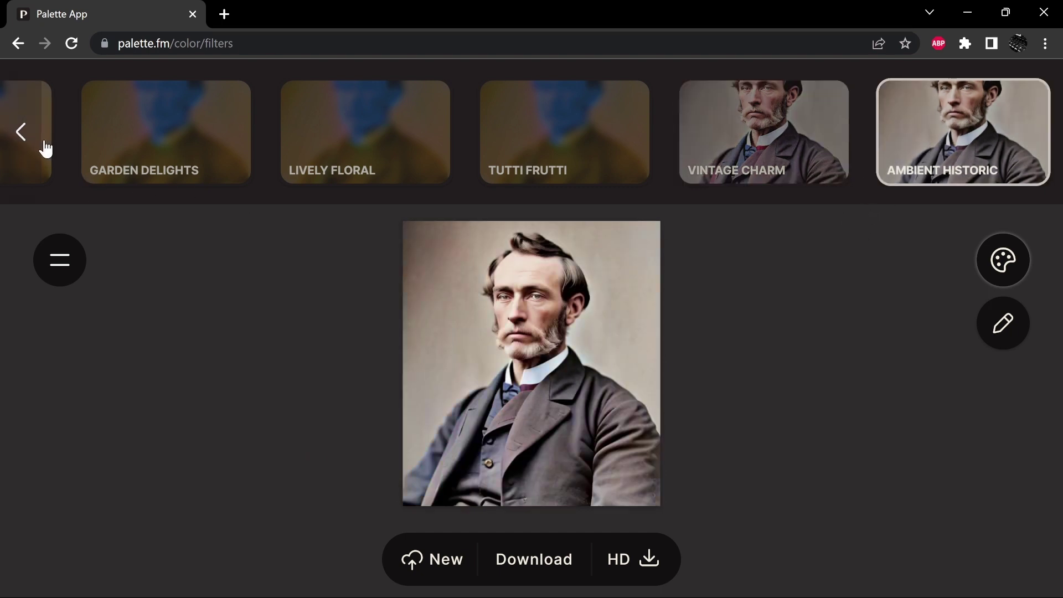
# Apply the Base Palette filter to the portrait and download the free standard-resolution result
pyautogui.click(16, 132)
pyautogui.click(7, 131)
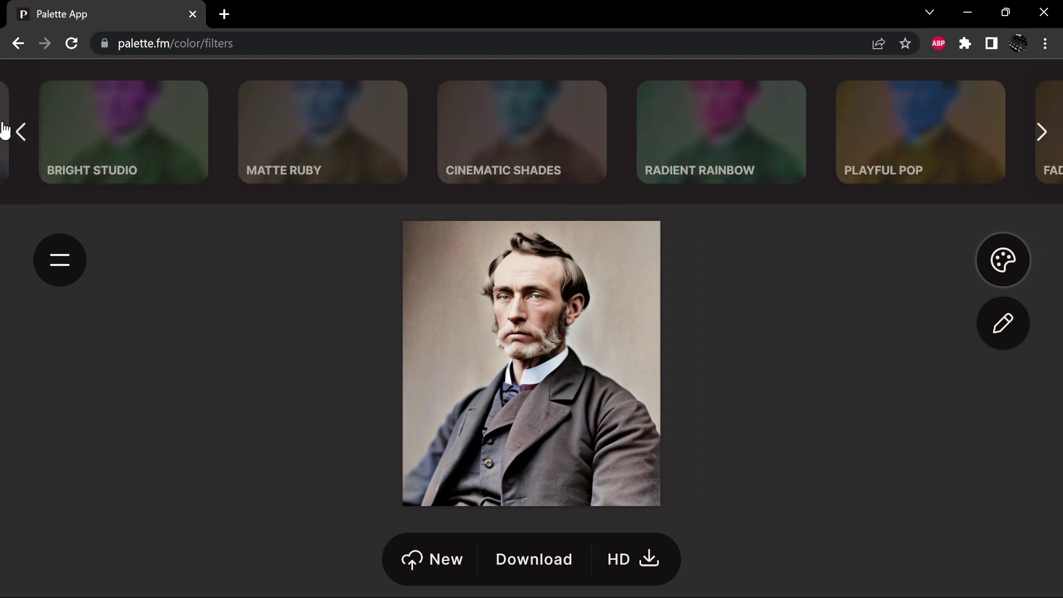
pyautogui.click(7, 131)
pyautogui.click(6, 130)
pyautogui.click(4, 128)
pyautogui.click(3, 130)
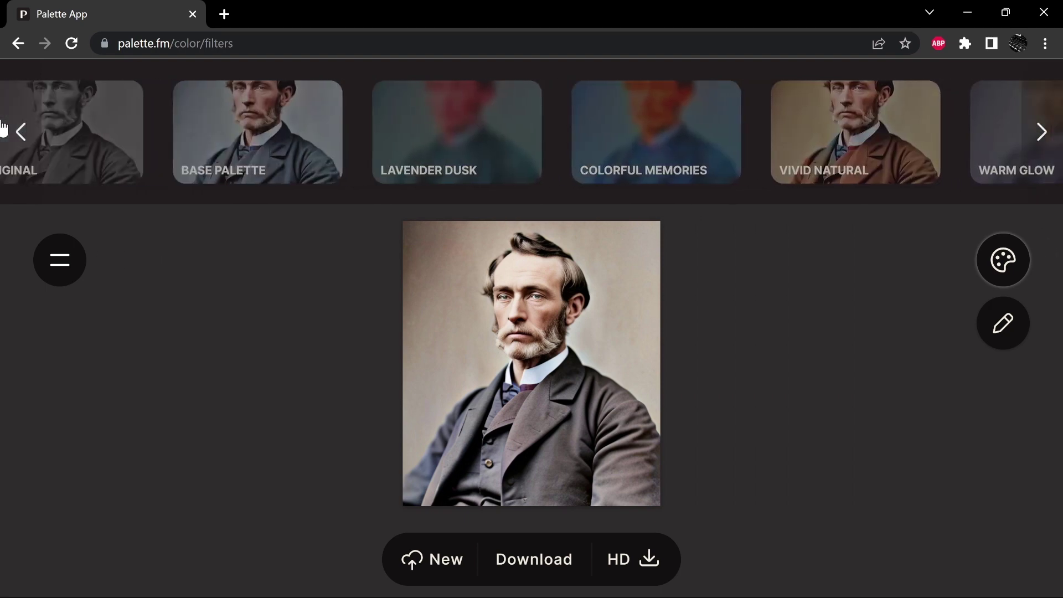
pyautogui.click(299, 134)
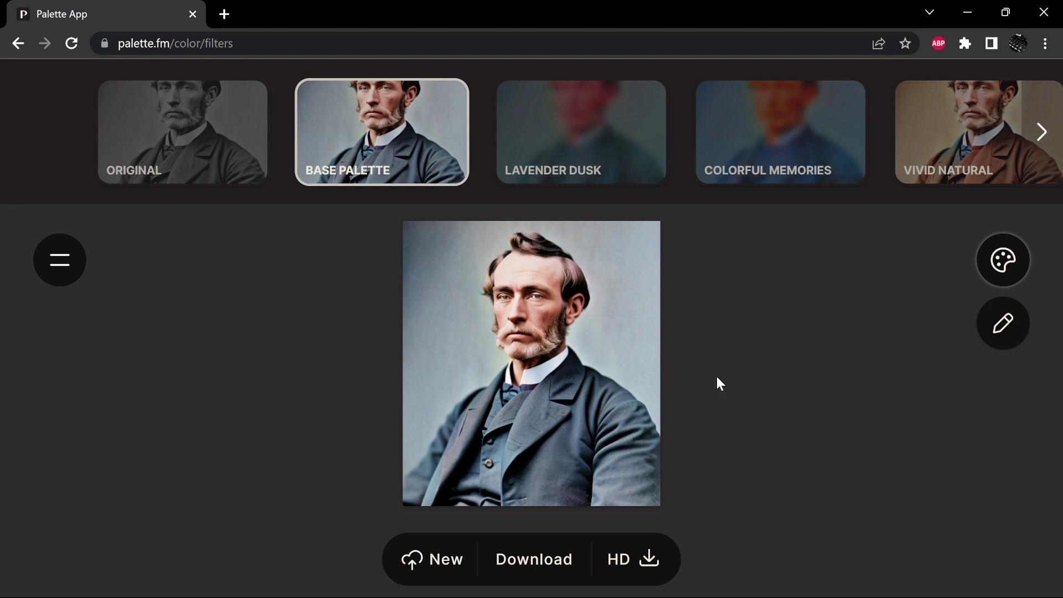
pyautogui.click(553, 559)
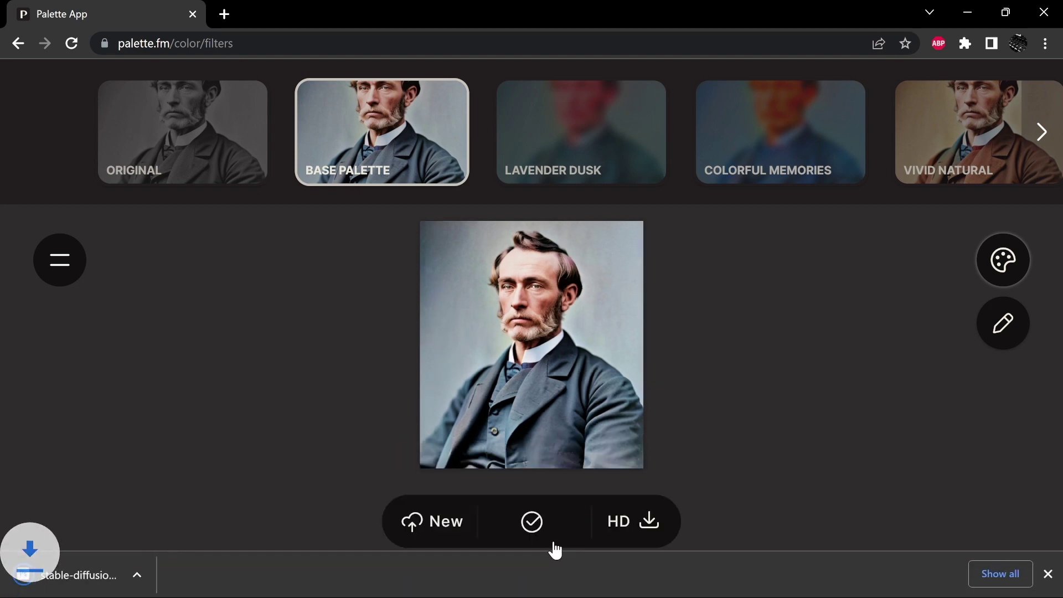
# Open the downloaded colorized PNG in Photoshop and inspect the face up close
pyautogui.click(145, 575)
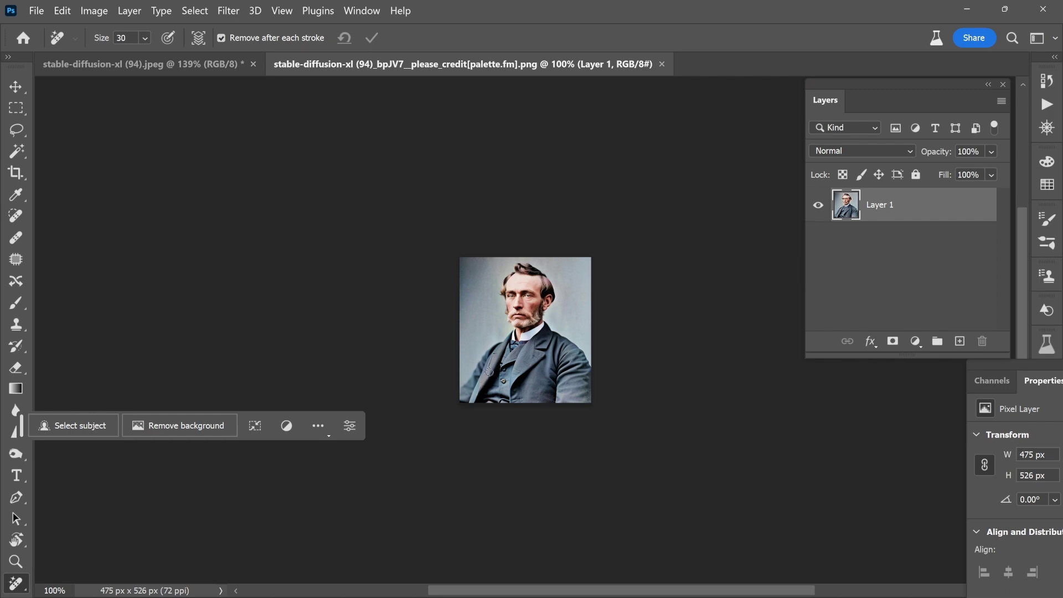
pyautogui.hscroll(-2, 570, 335)
pyautogui.scroll(2, 616, 317)
pyautogui.scroll(10, 616, 316)
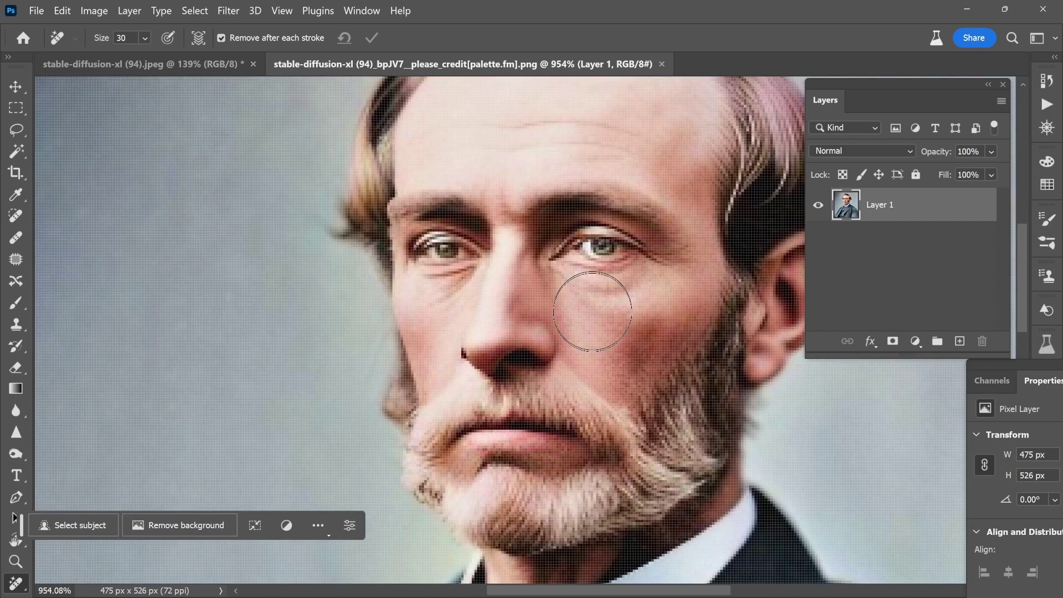
pyautogui.scroll(-1, 602, 310)
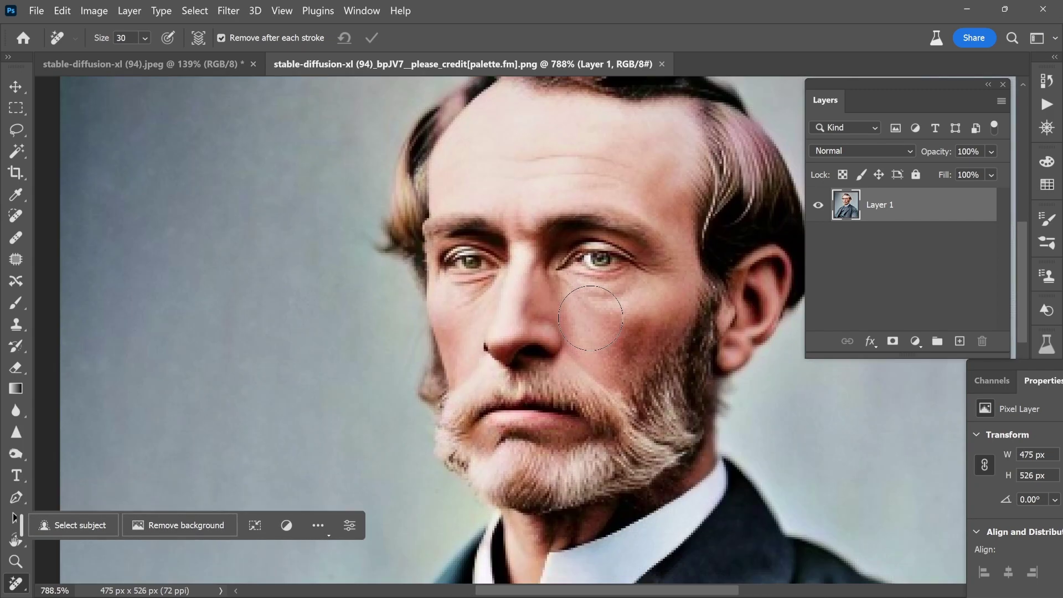
# Compare the facial detail of the black-and-white original with that of the colorized image
pyautogui.click(222, 64)
pyautogui.scroll(3, 526, 231)
pyautogui.scroll(5, 526, 232)
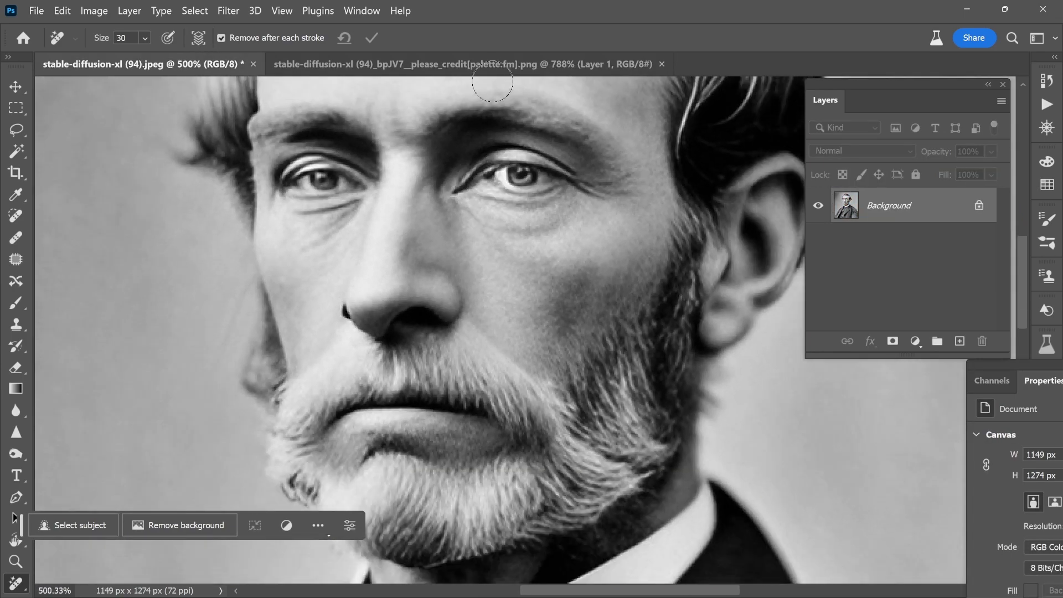
pyautogui.click(495, 65)
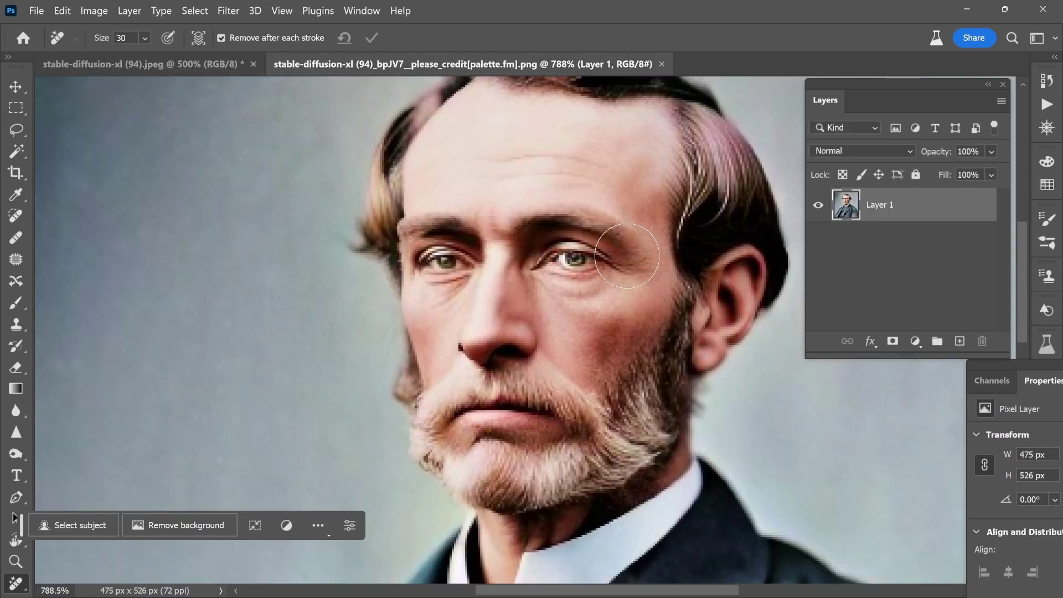
# Copy the entire colorized image and paste it as a new layer above the black-and-white original
pyautogui.hotkey('ctrl', 'a')
pyautogui.hscroll(3, 514, 326)
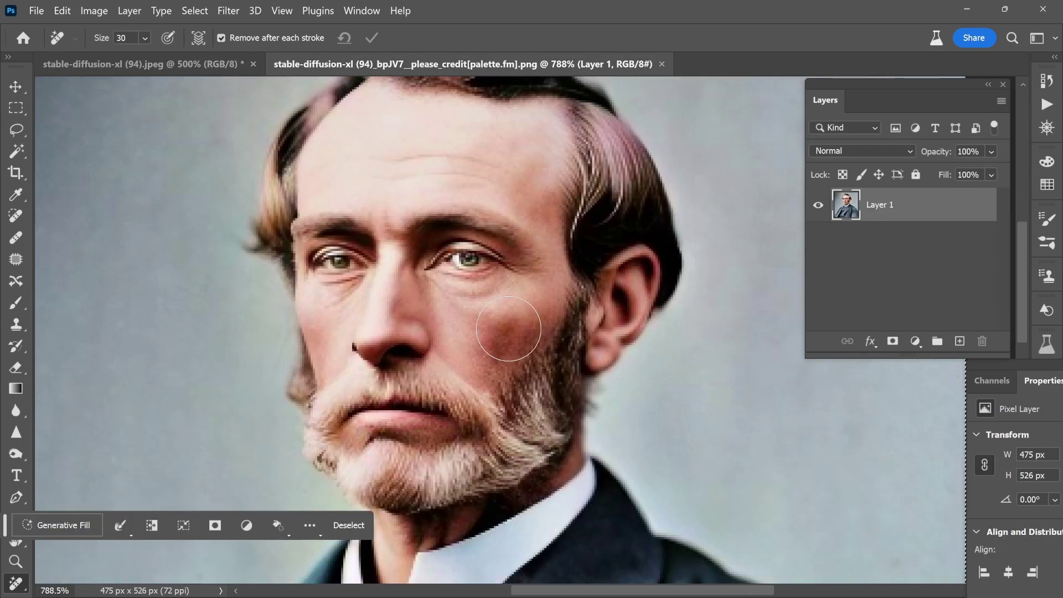
pyautogui.hotkey('ctrl', '0')
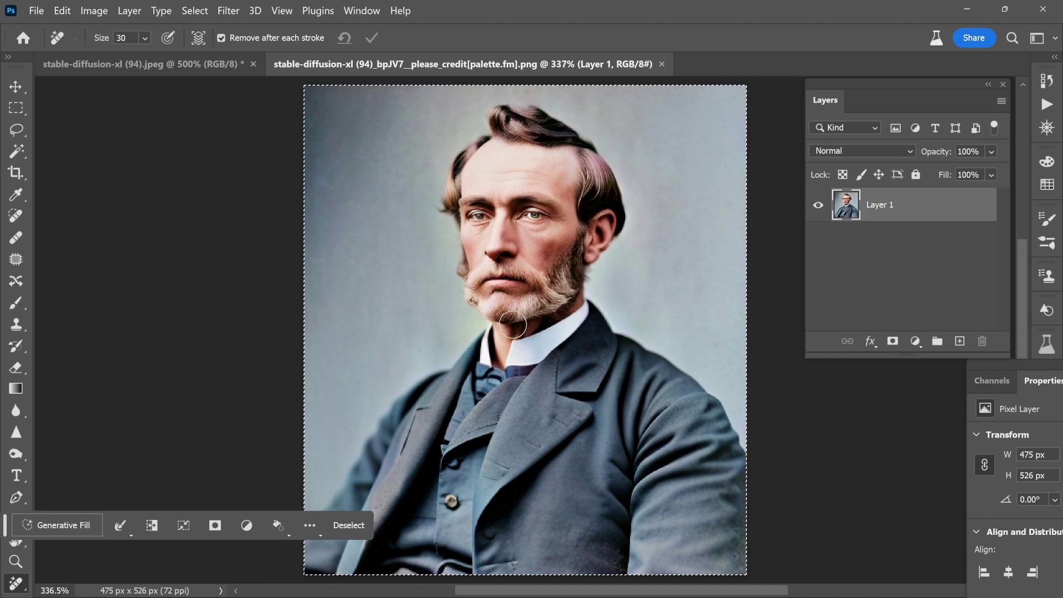
pyautogui.click(221, 66)
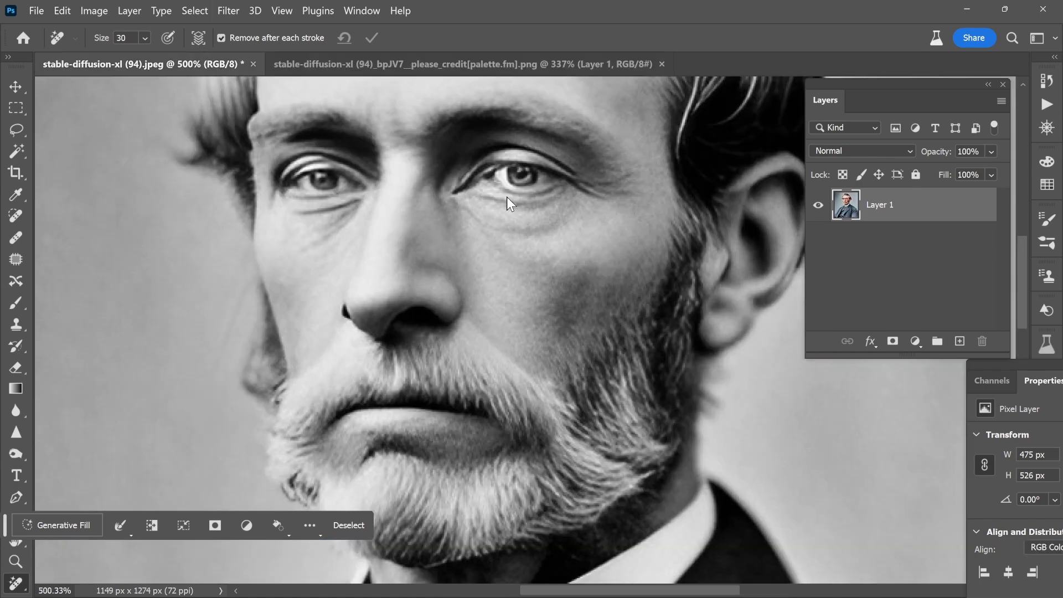
pyautogui.hotkey('ctrl', '0')
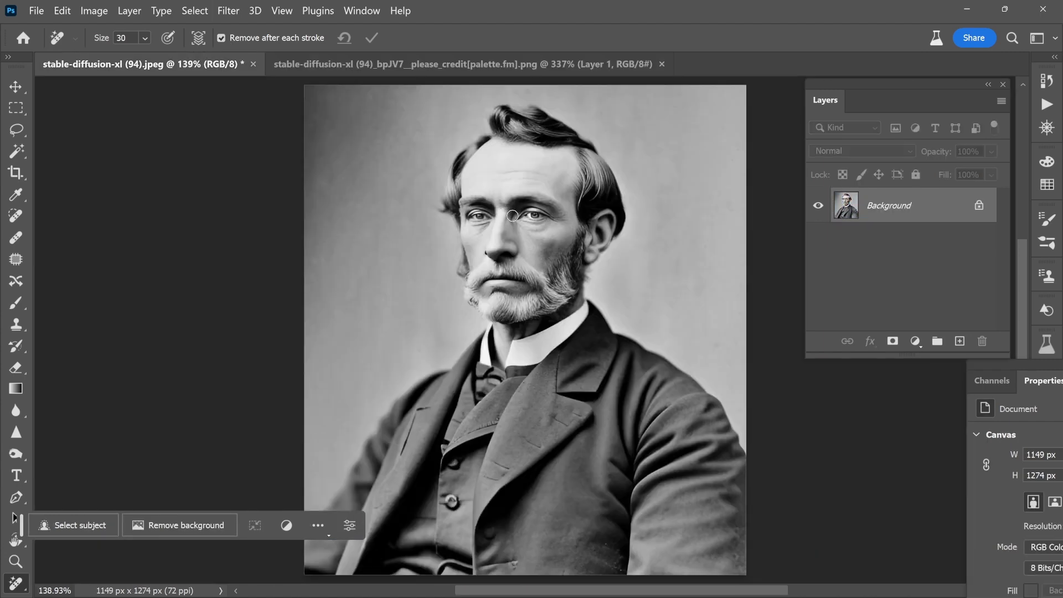
pyautogui.hotkey('ctrl', 'shift', 'alt', 'n')
pyautogui.hotkey('ctrl', 'v')
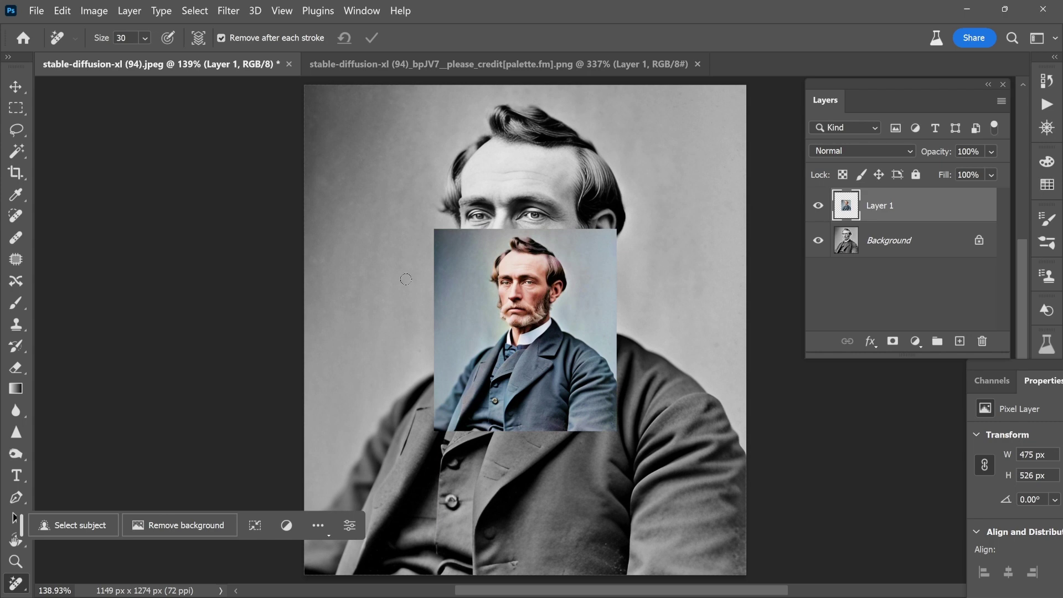
# Scale the pasted colorized layer to cover the full 1149 x 1274 px canvas, aligned with the portrait beneath
pyautogui.hotkey('ctrl', 't')
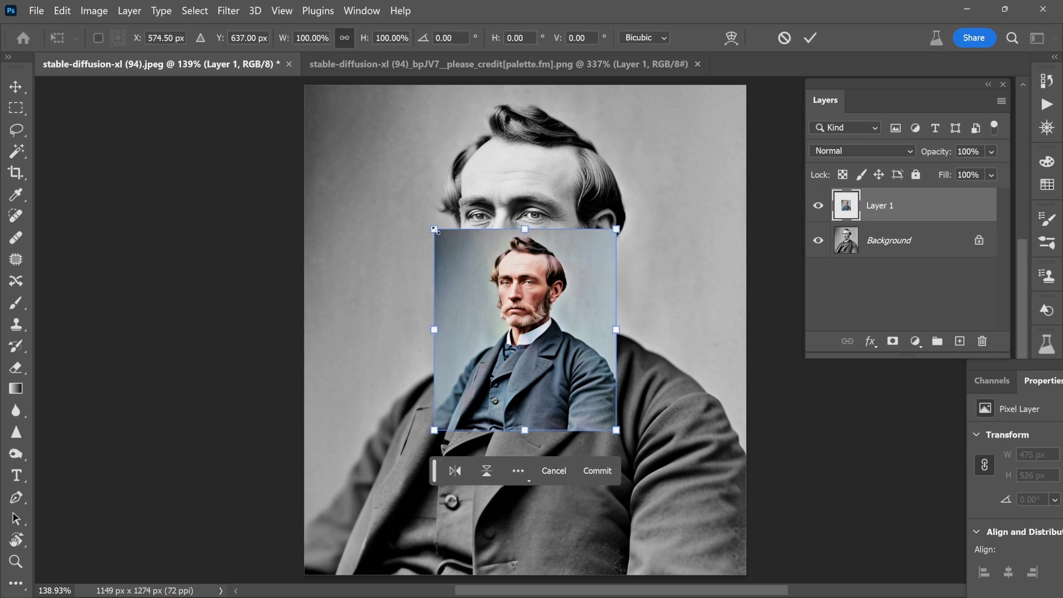
pyautogui.moveTo(432, 228); pyautogui.dragTo(306, 59)
pyautogui.moveTo(616, 429); pyautogui.dragTo(758, 560)
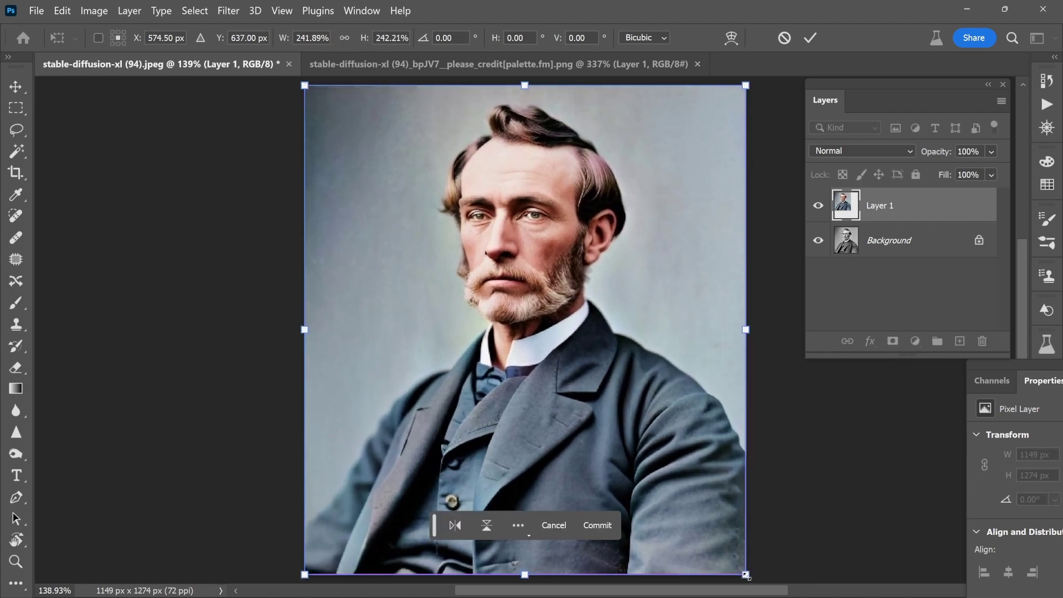
pyautogui.click(808, 40)
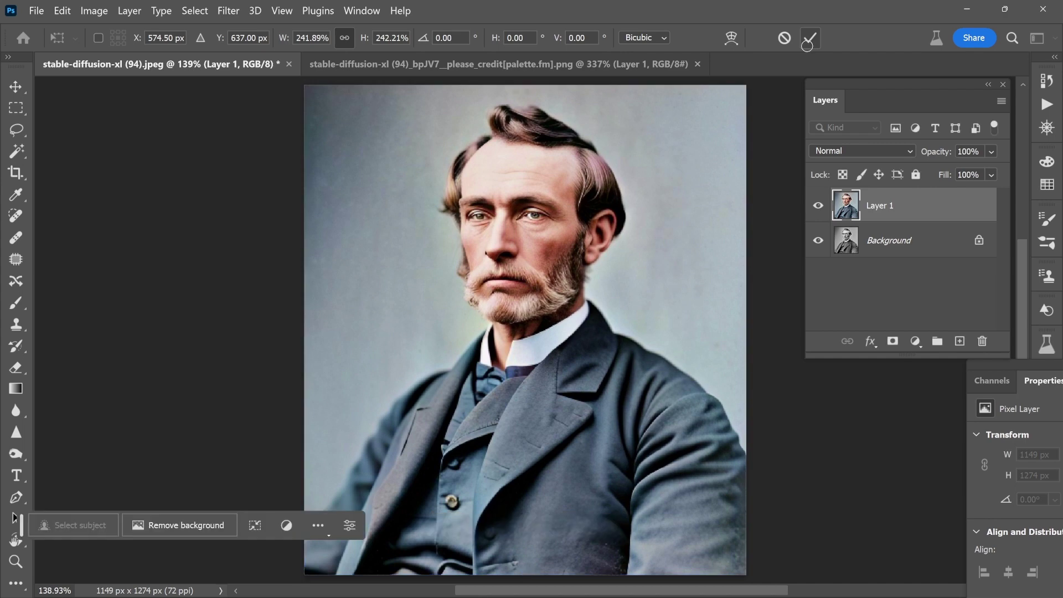
# Set the colorized layer's blend mode to Color and toggle its visibility to compare the face with the black-and-white base
pyautogui.click(849, 150)
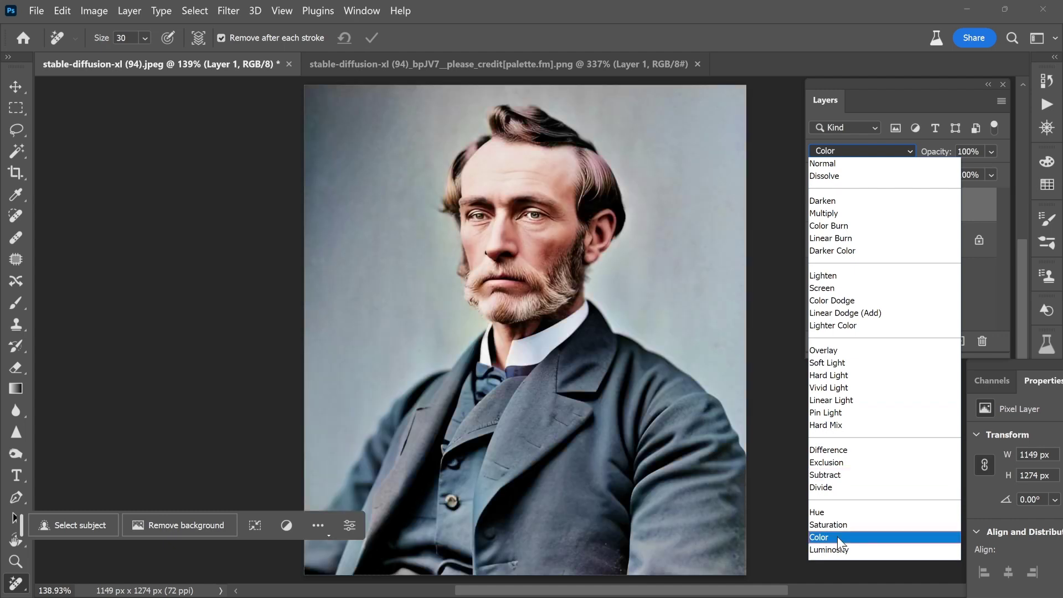
pyautogui.click(831, 535)
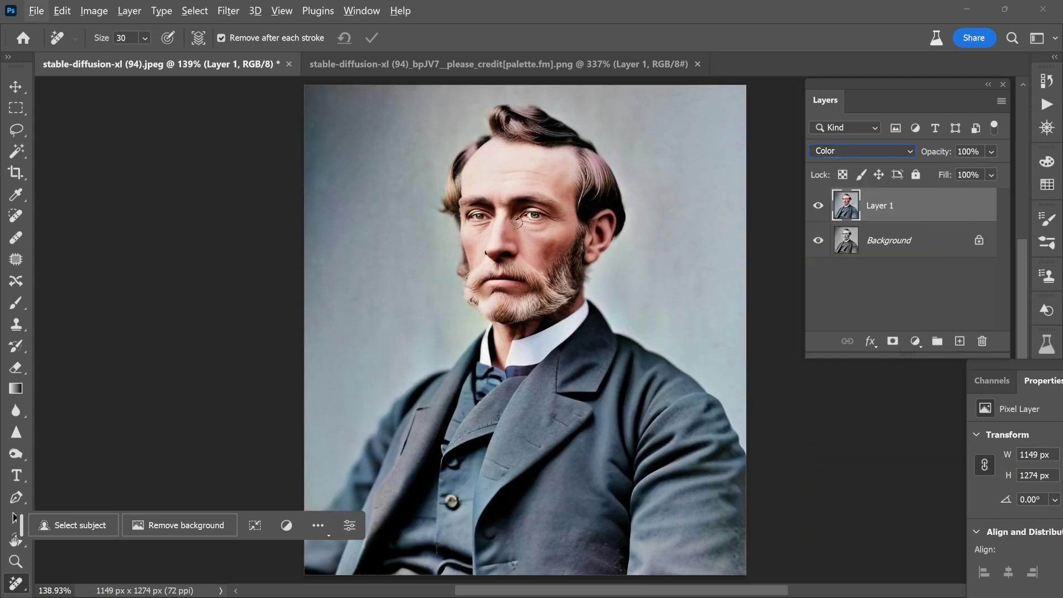
pyautogui.scroll(5, 526, 220)
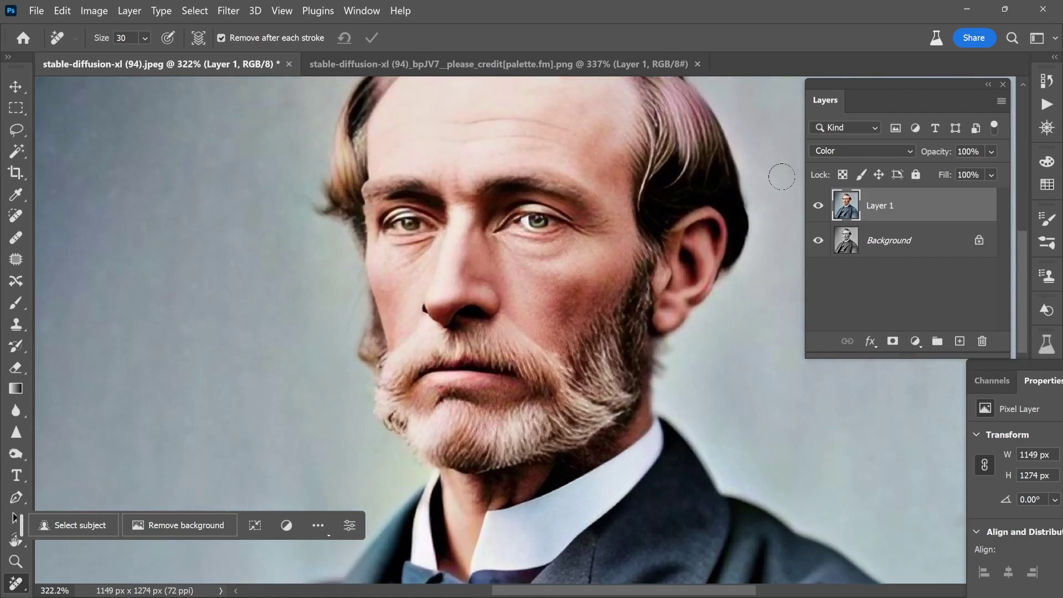
pyautogui.click(819, 208)
pyautogui.click(819, 209)
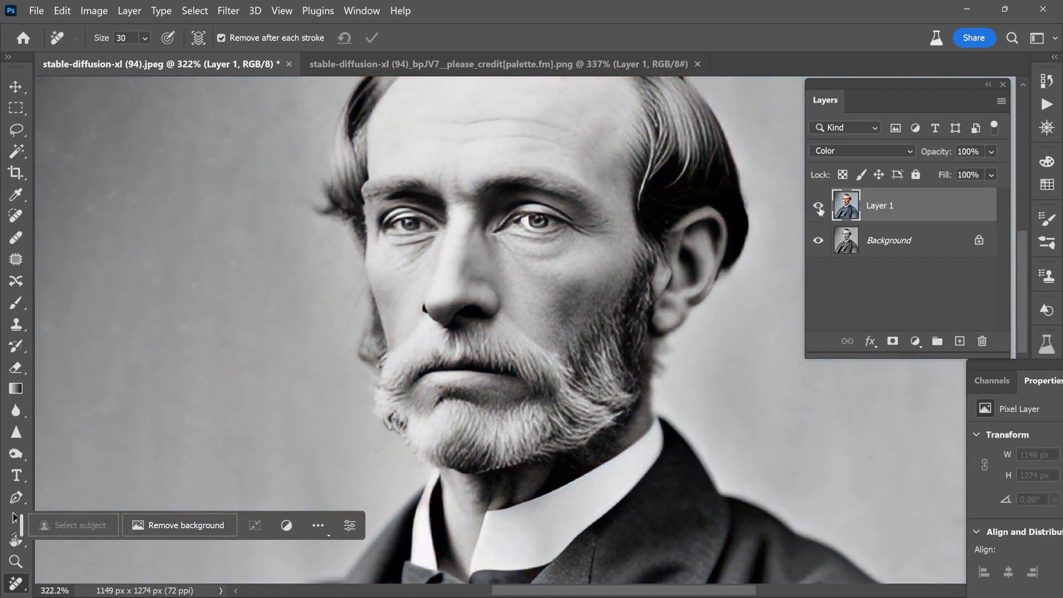
pyautogui.scroll(-6, 642, 303)
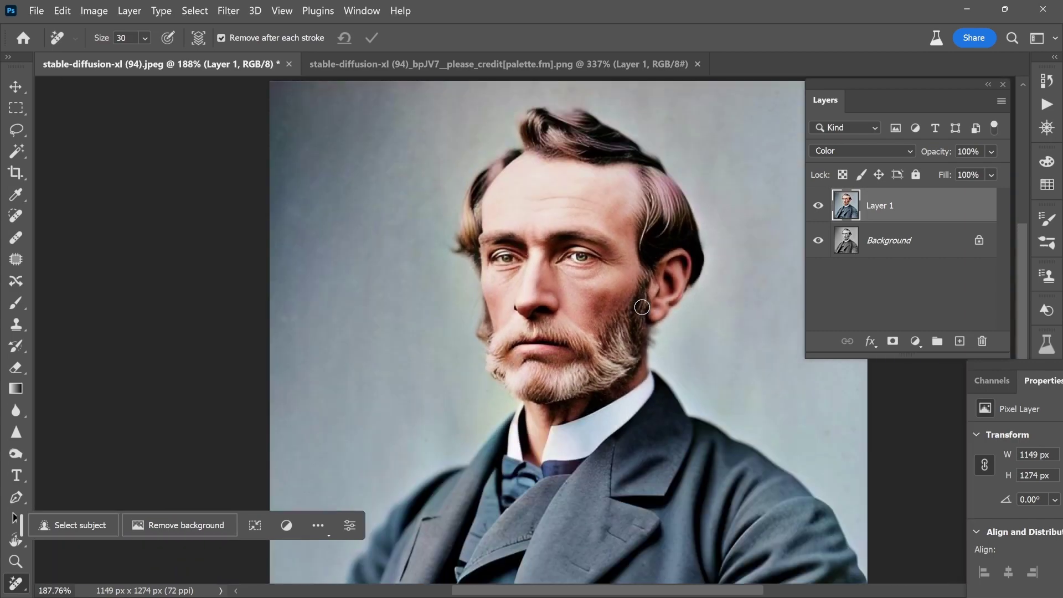
pyautogui.scroll(2, 731, 428)
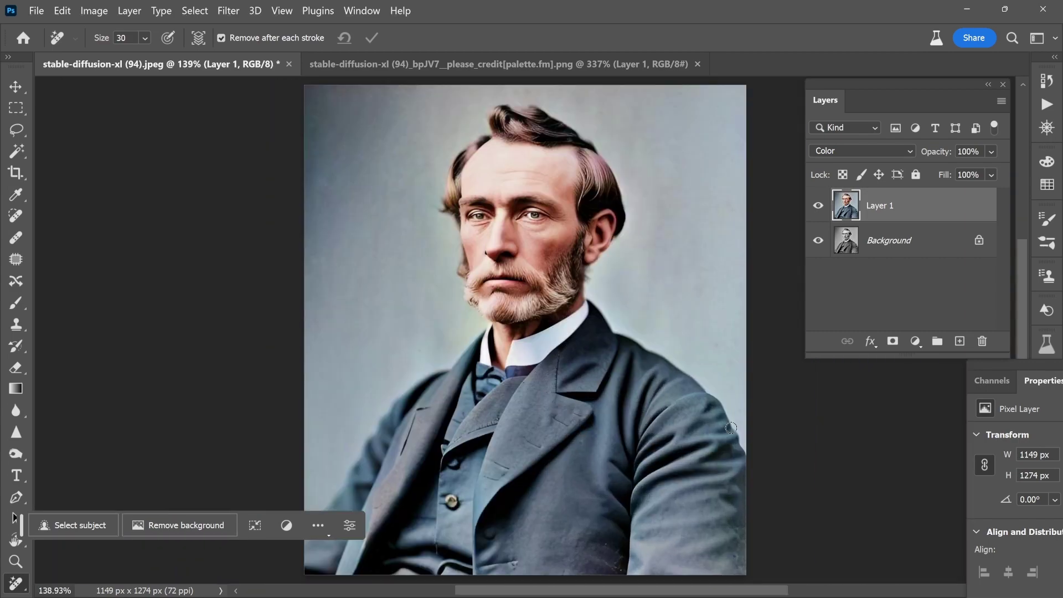
# Open the colorized layer's opacity value for editing
pyautogui.click(968, 151)
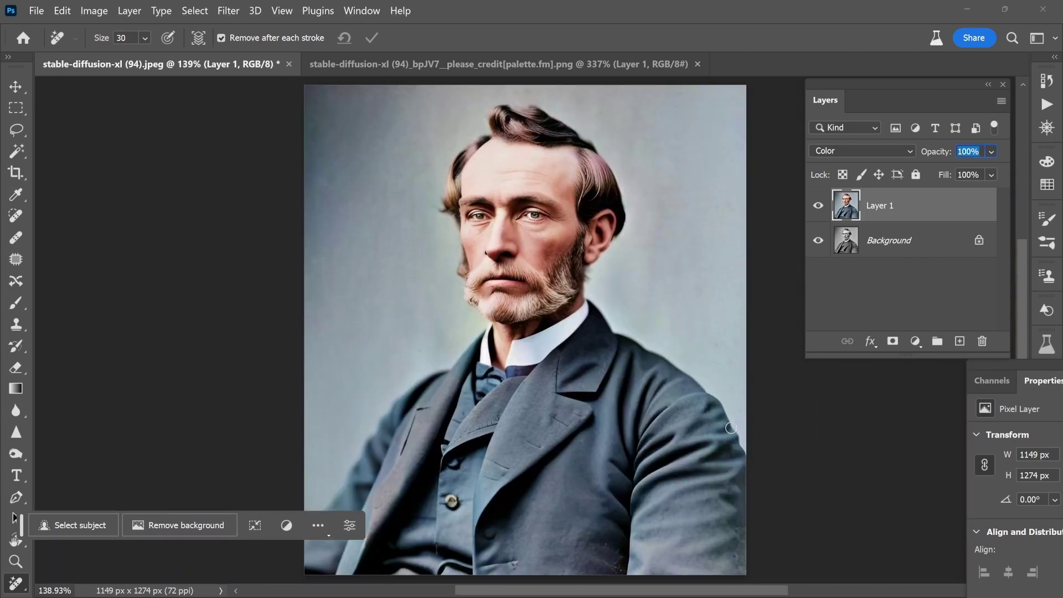